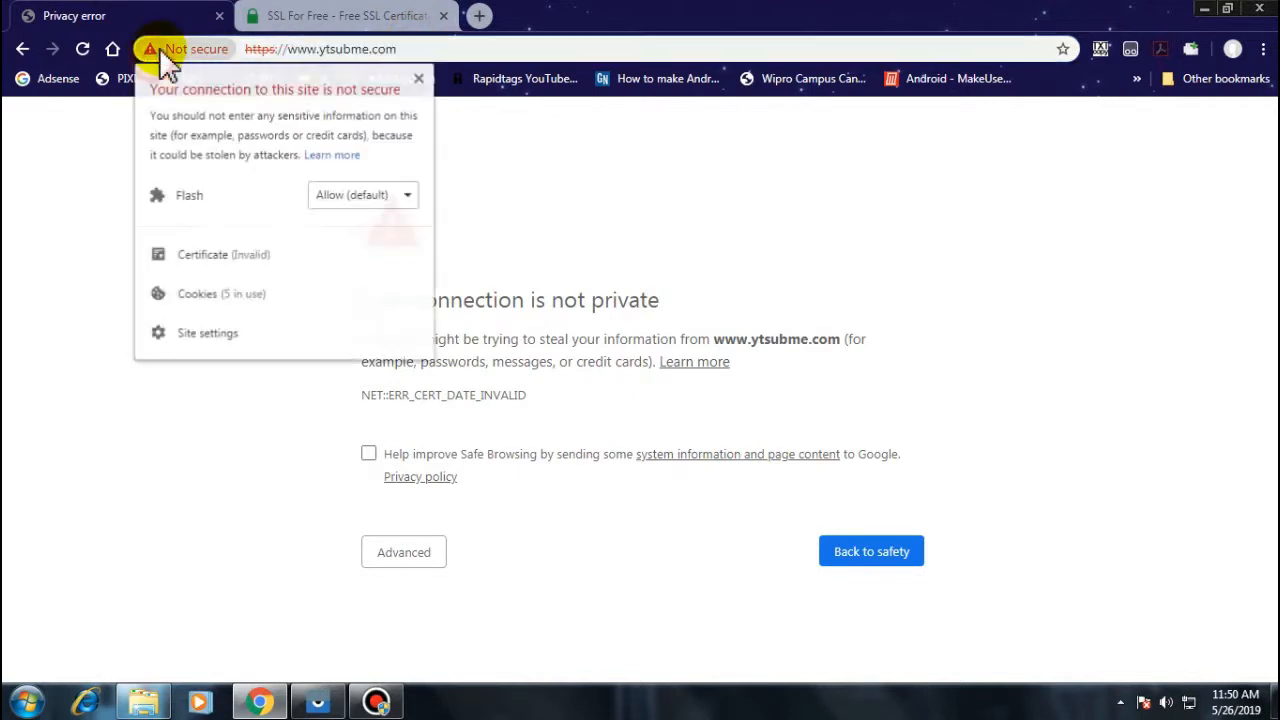
{"action": "left_click", "coordinate": [370, 197]}
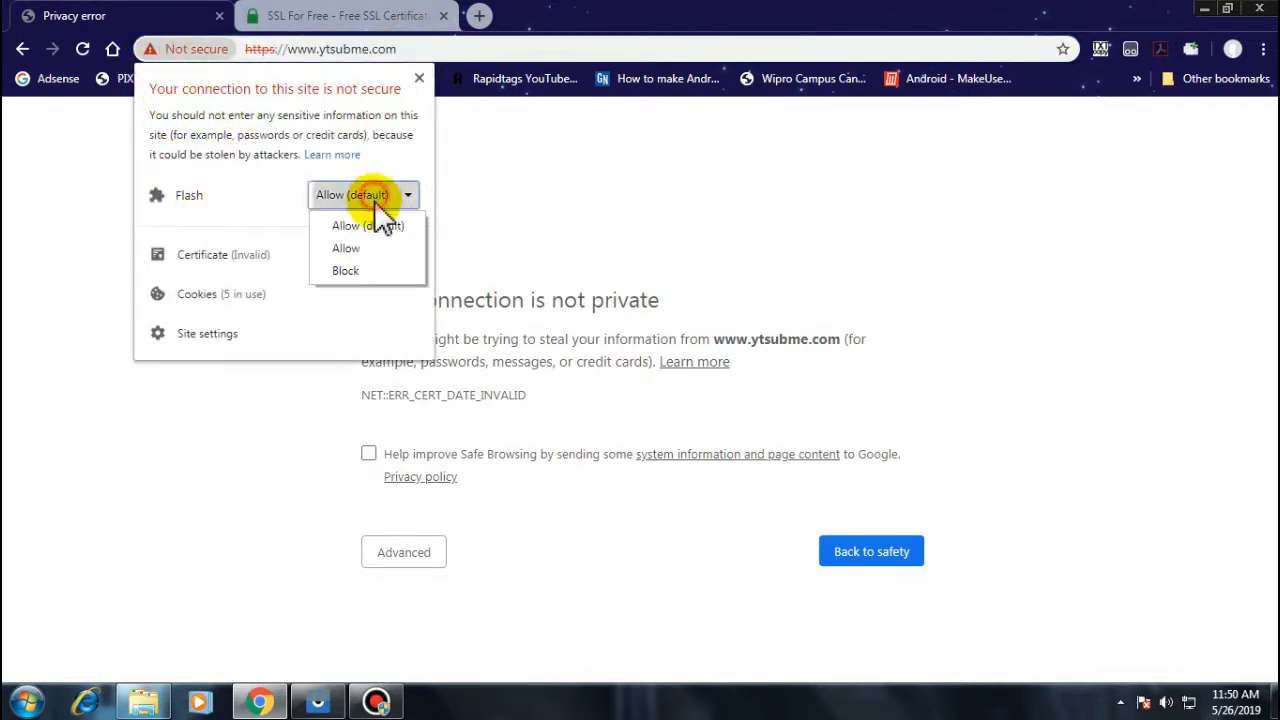
{"action": "left_click", "coordinate": [586, 337]}
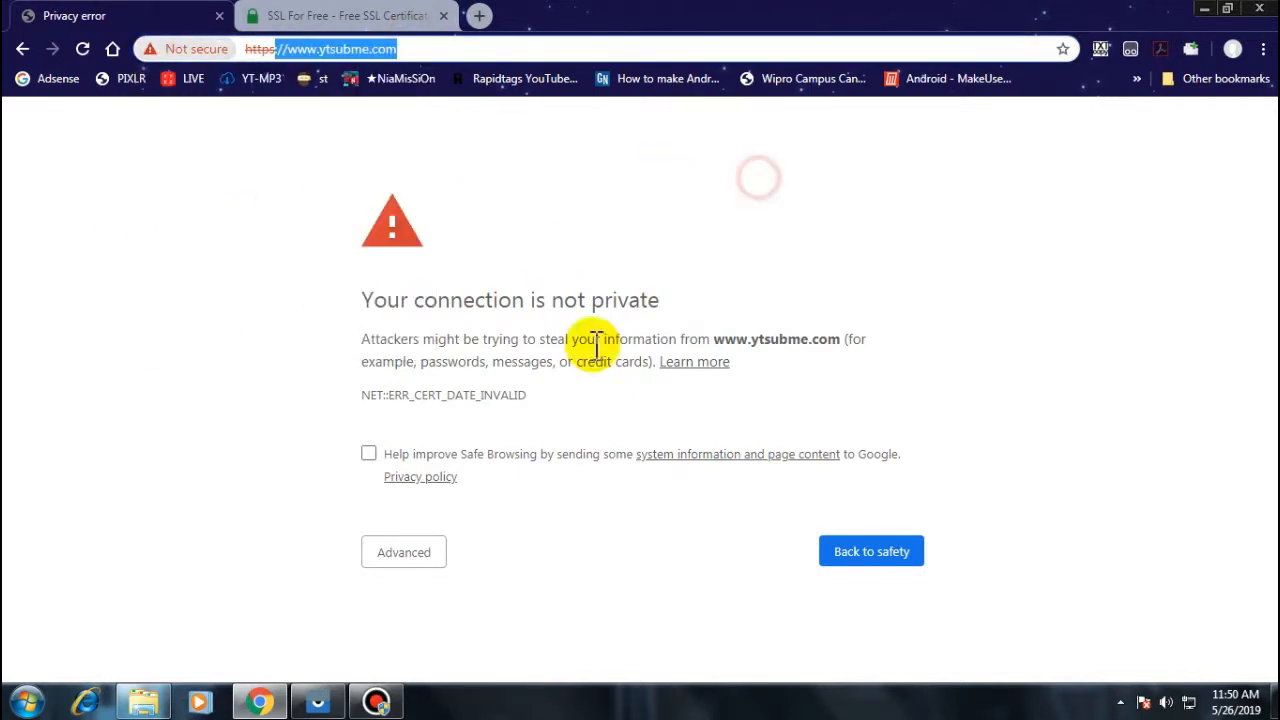
{"action": "left_click_drag", "start_coordinate": [386, 302], "coordinate": [723, 340]}
{"action": "left_click", "coordinate": [858, 412]}
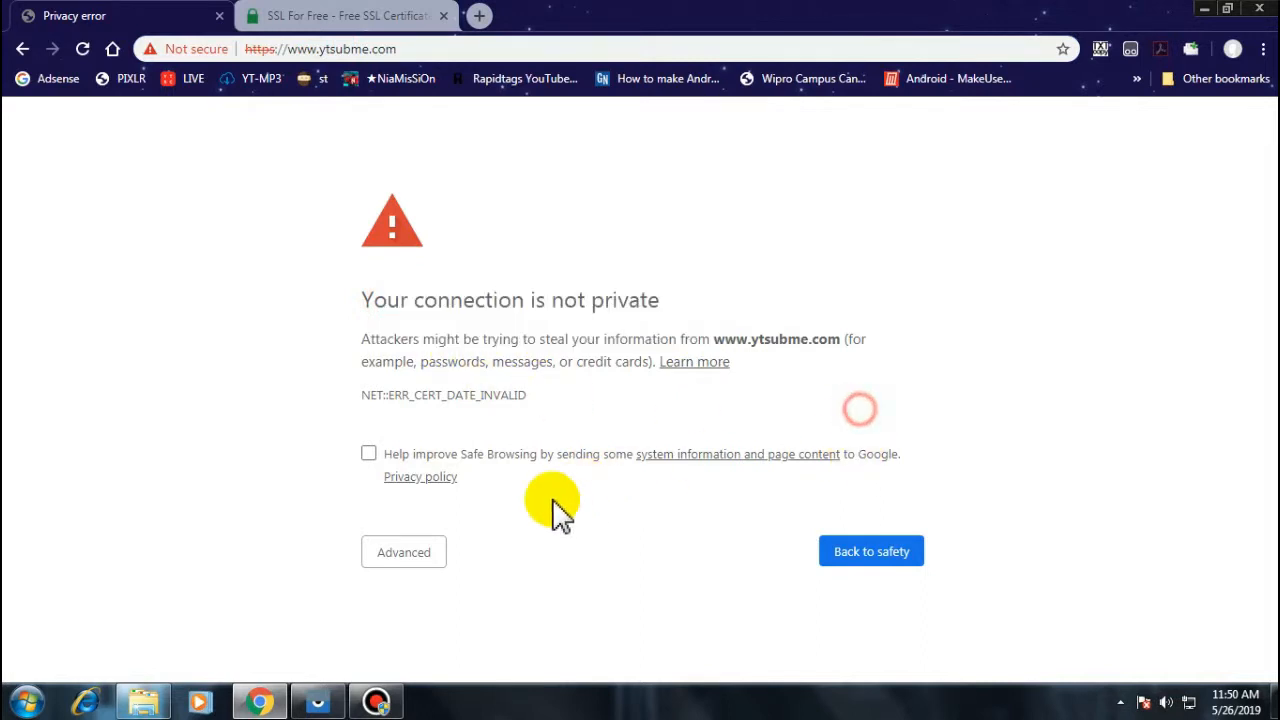
{"action": "left_click", "coordinate": [432, 558]}
{"action": "left_click", "coordinate": [480, 630]}
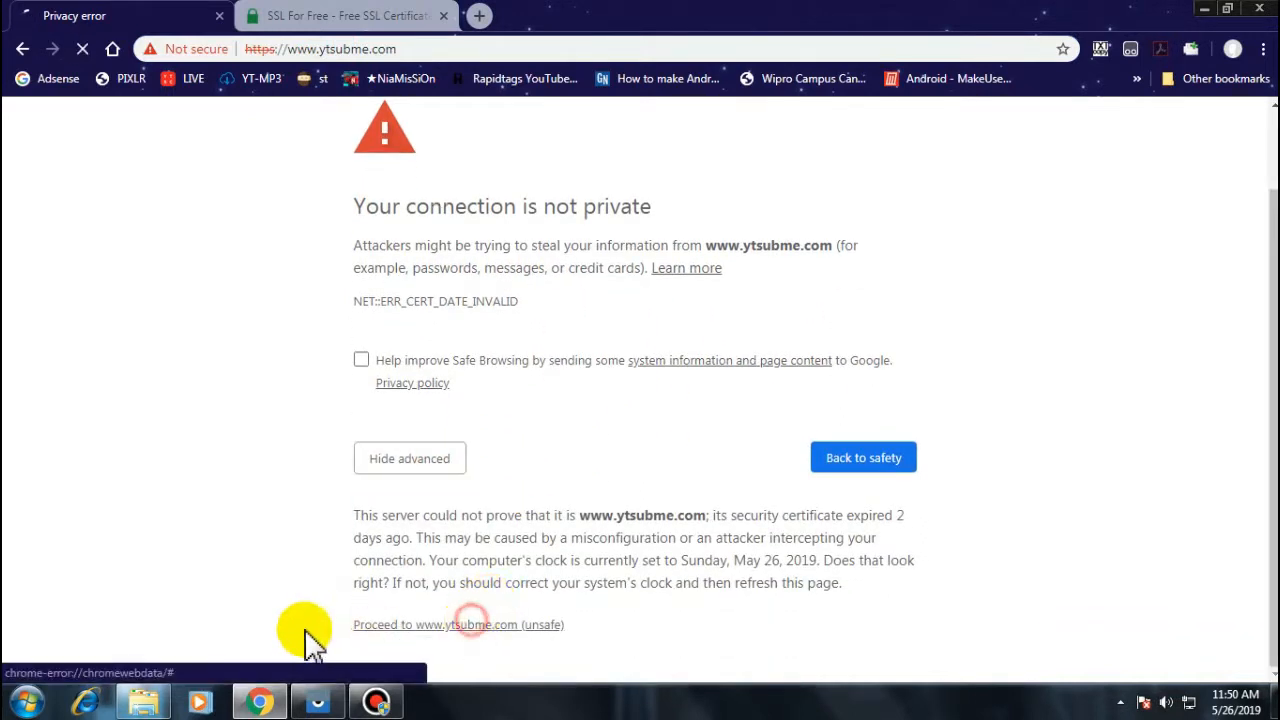
{"action": "left_click_drag", "start_coordinate": [306, 643], "coordinate": [614, 629]}
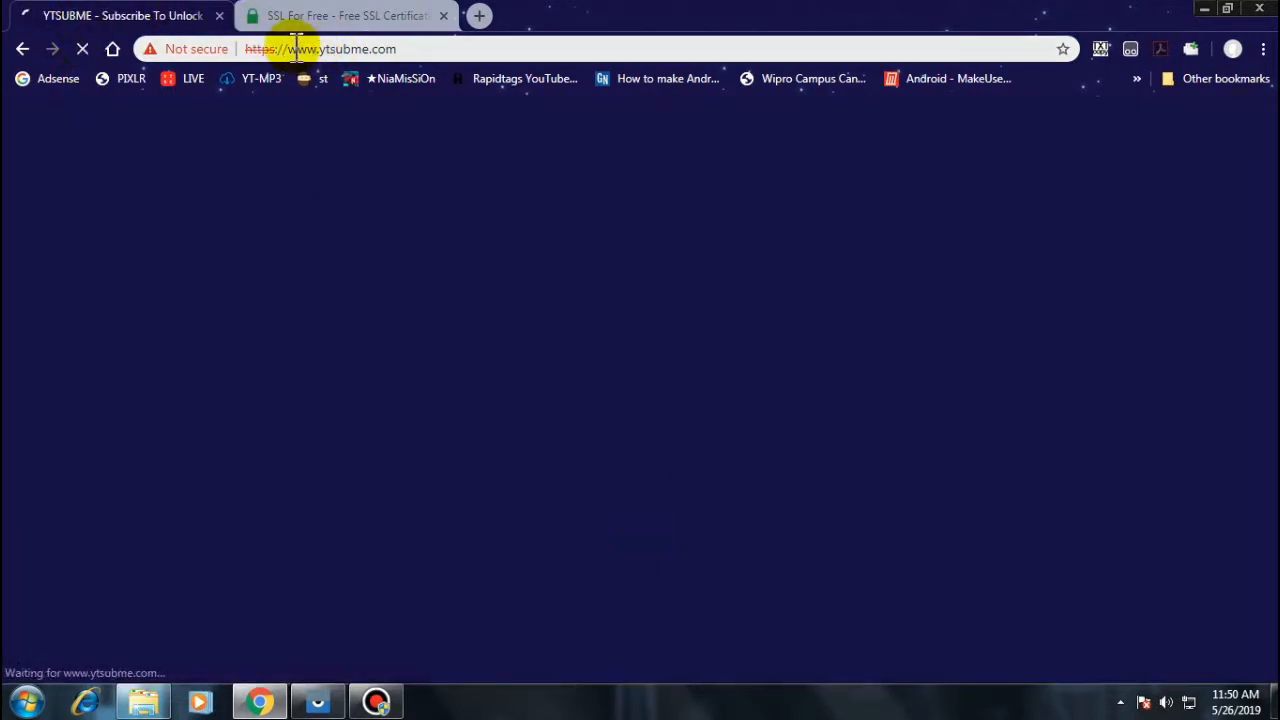
{"action": "left_click", "coordinate": [320, 48]}
{"action": "key", "text": "ctrl+c"}
{"action": "scroll", "coordinate": [455, 300], "scroll_direction": "down", "scroll_amount": 5}
{"action": "scroll", "coordinate": [457, 290], "scroll_direction": "down", "scroll_amount": 9}
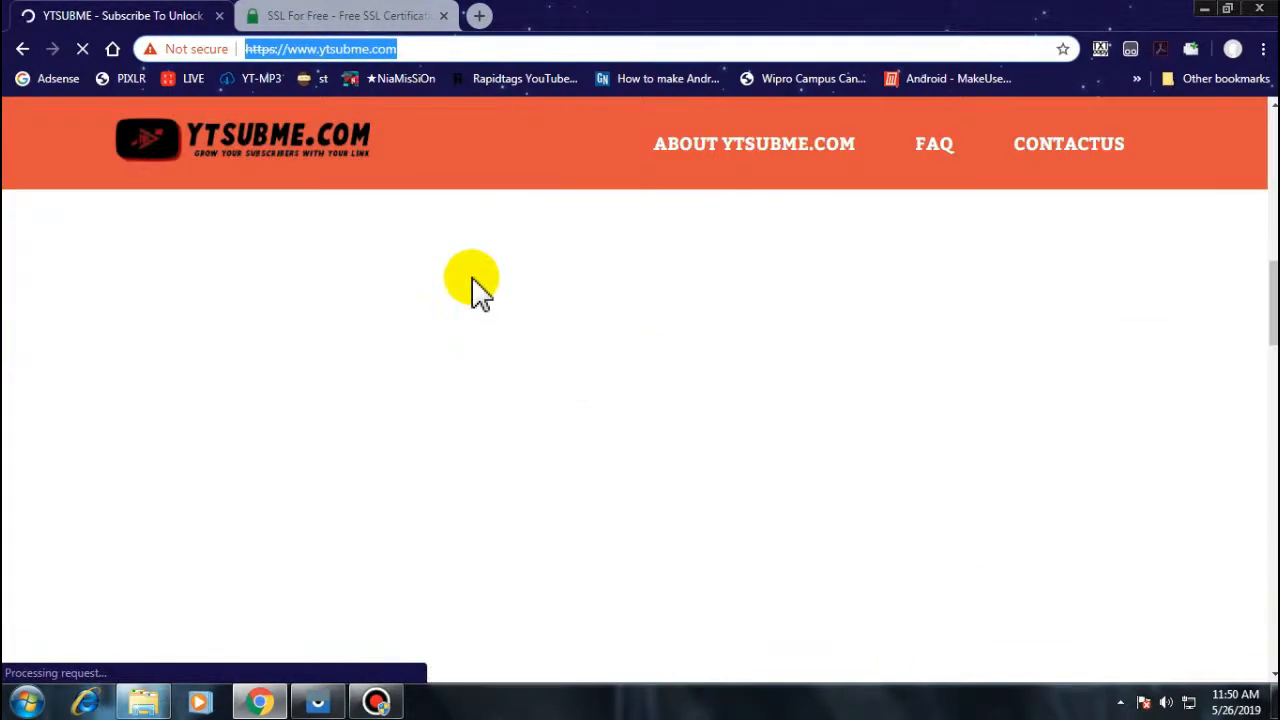
{"action": "scroll", "coordinate": [478, 262], "scroll_direction": "up", "scroll_amount": 8}
{"action": "scroll", "coordinate": [185, 60], "scroll_direction": "up", "scroll_amount": 1}
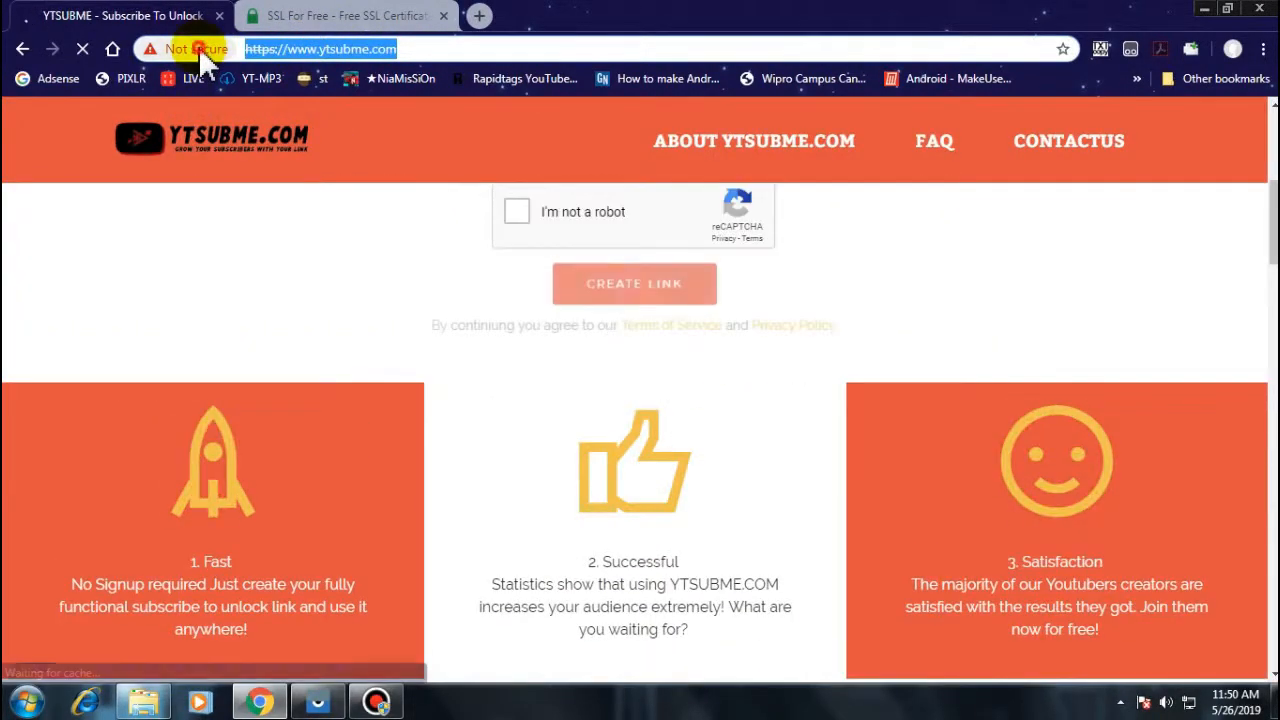
{"action": "left_click", "coordinate": [198, 48]}
{"action": "left_click", "coordinate": [357, 28]}
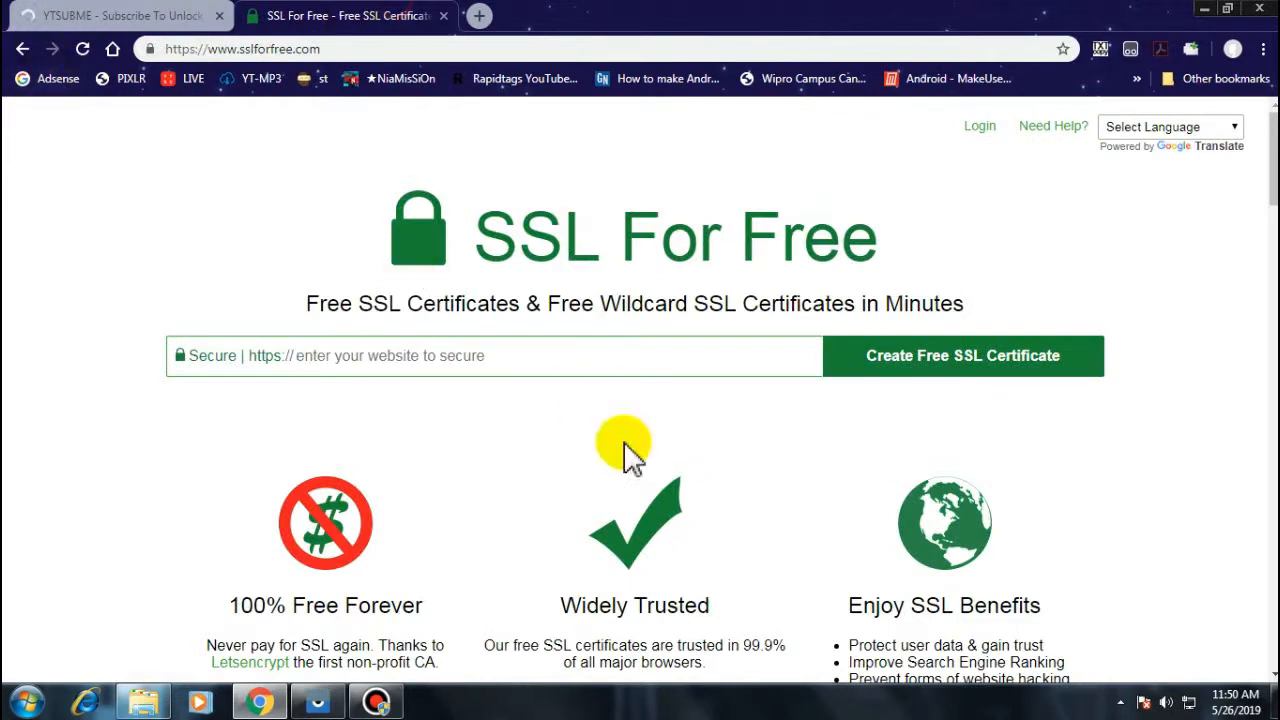
{"action": "left_click", "coordinate": [140, 15]}
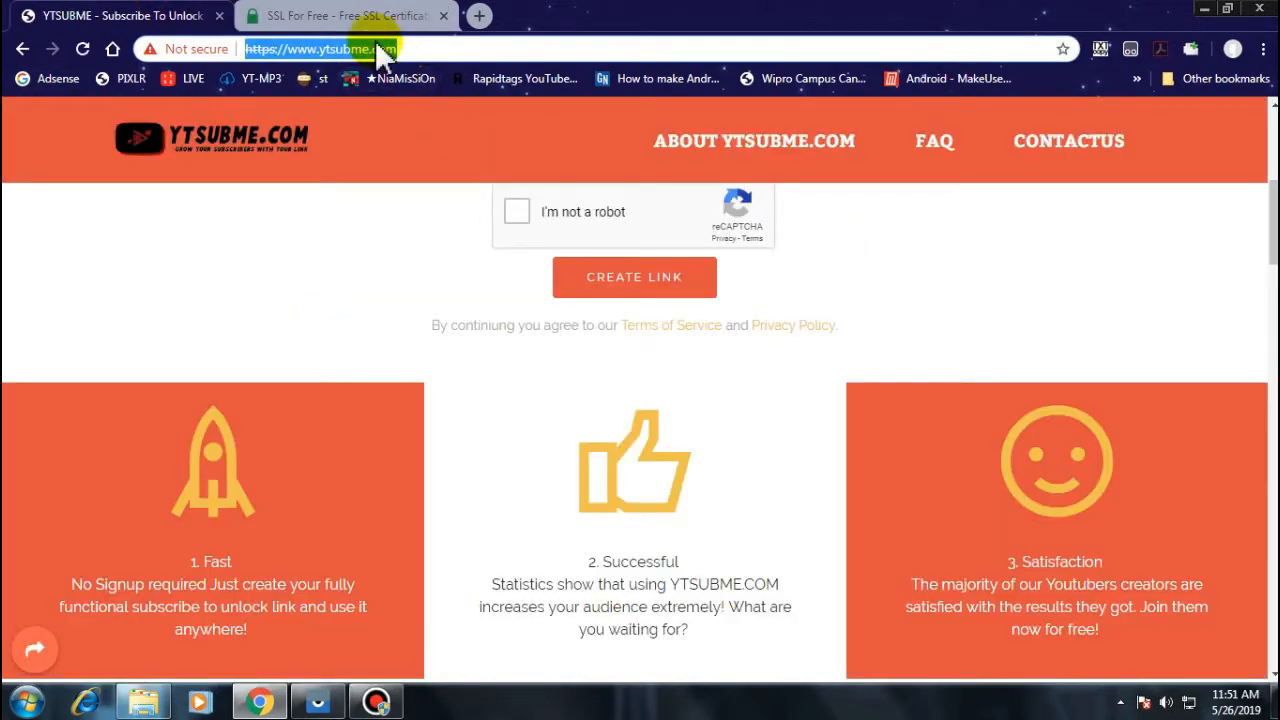
{"action": "left_click", "coordinate": [345, 15]}
{"action": "left_click", "coordinate": [399, 366]}
{"action": "key", "text": "ctrl+v"}
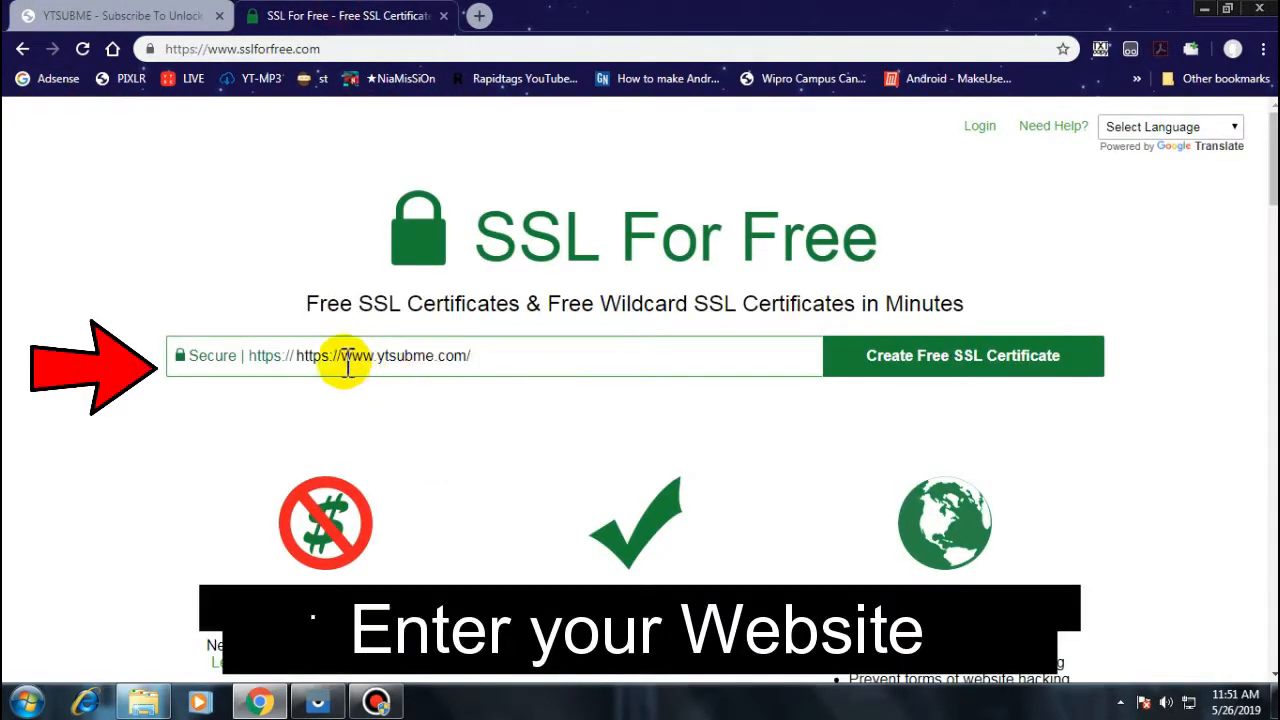
{"action": "key", "text": "BackSpace"}
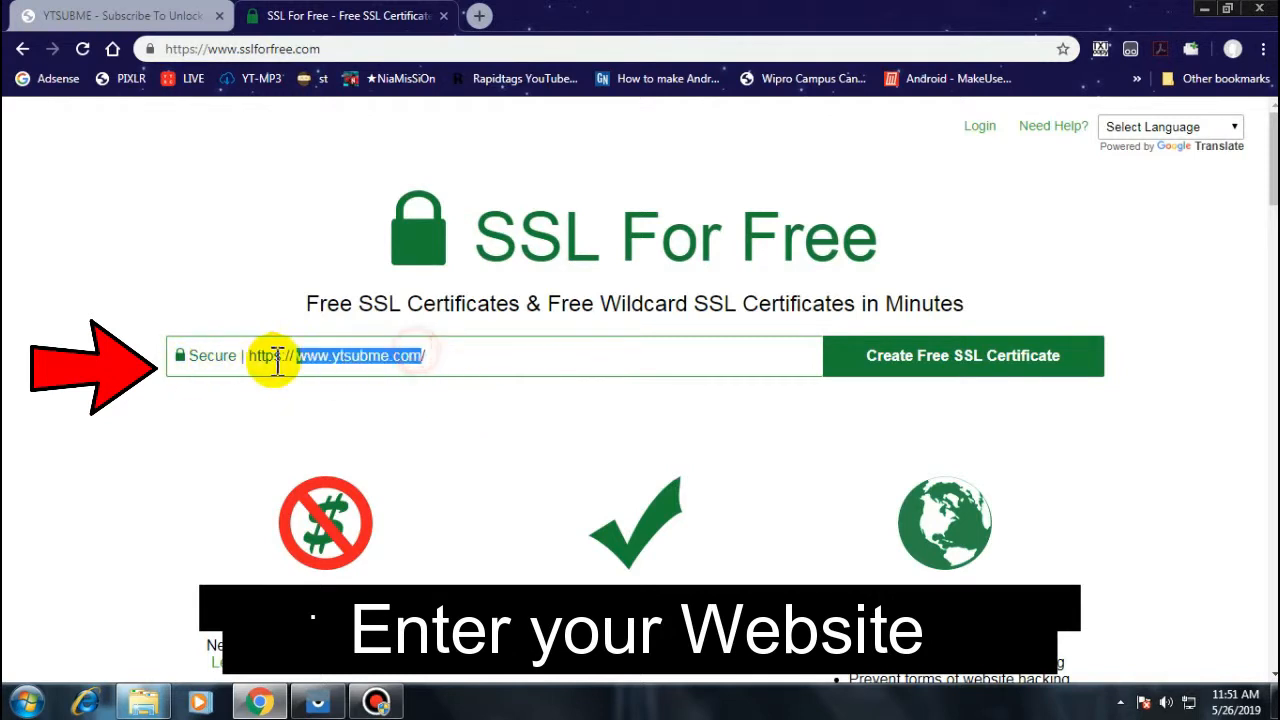
{"action": "left_click", "coordinate": [508, 352]}
{"action": "left_click_drag", "start_coordinate": [461, 358], "coordinate": [238, 356]}
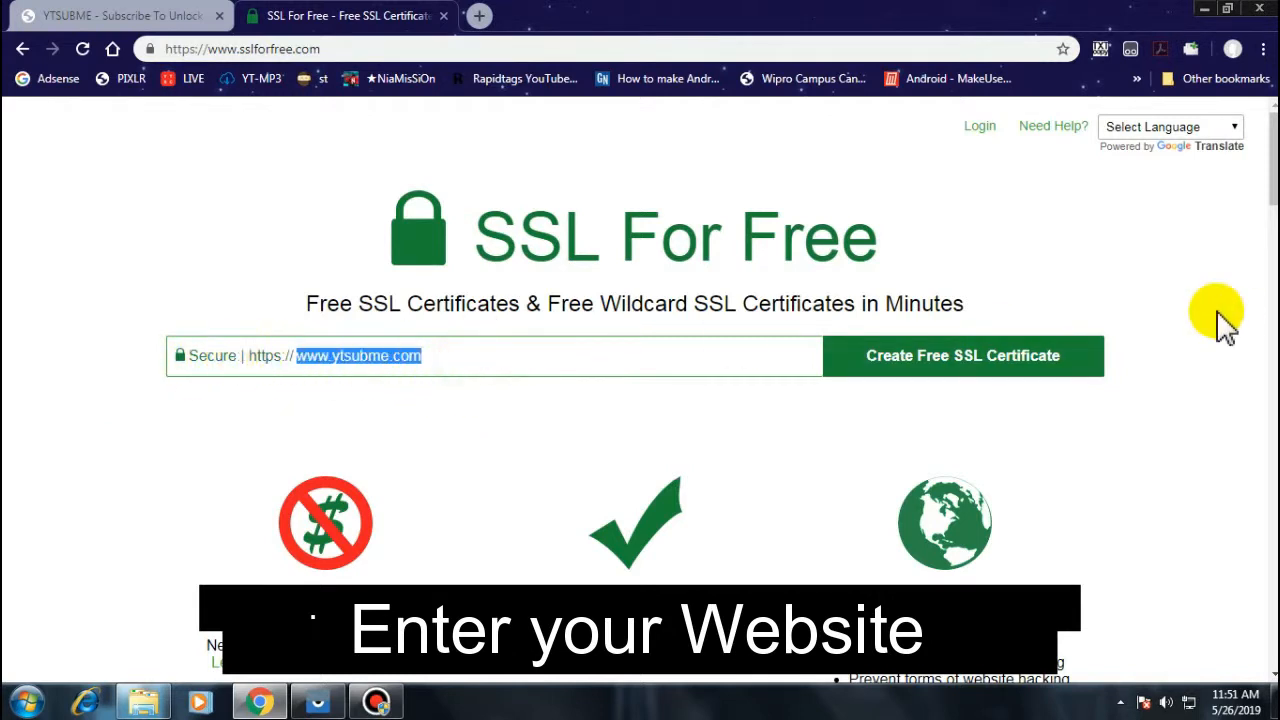
{"action": "left_click", "coordinate": [966, 358]}
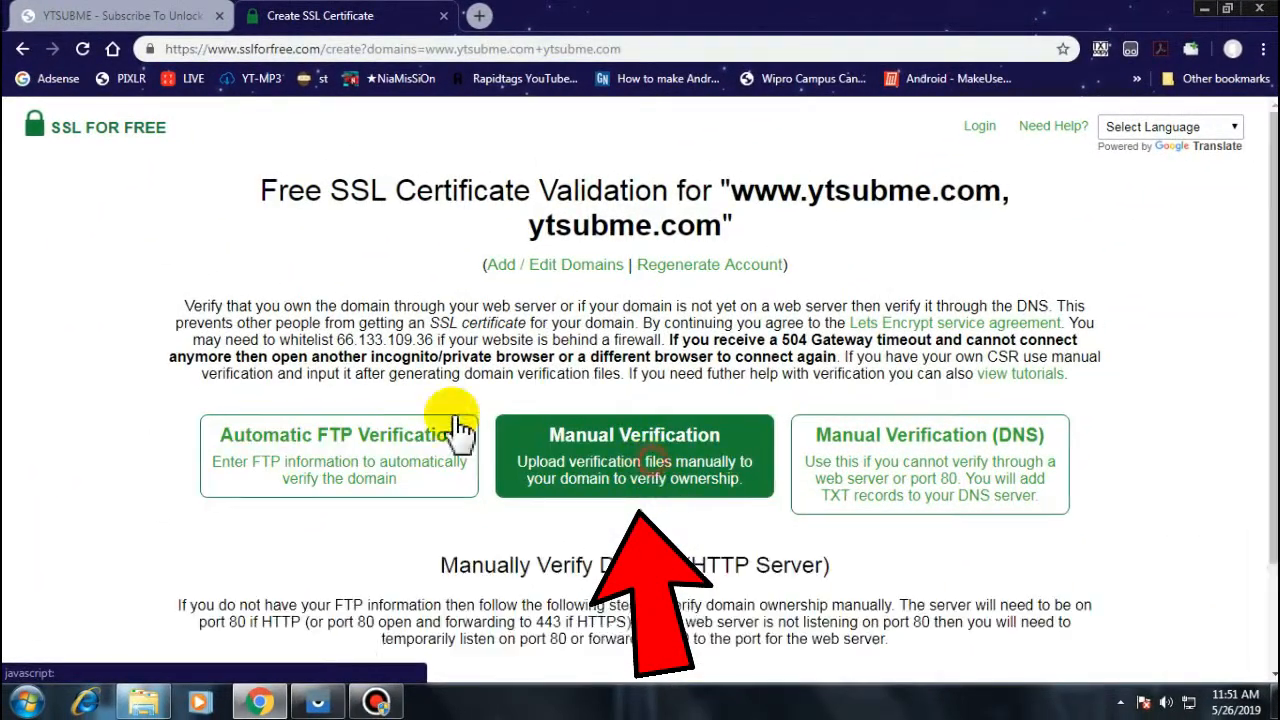
Step: Start manual verification of the domain over the HTTP server
{"action": "scroll", "coordinate": [450, 560], "scroll_direction": "down", "scroll_amount": 2}
{"action": "left_click", "coordinate": [568, 677]}
{"action": "left_click_drag", "start_coordinate": [466, 579], "coordinate": [722, 579]}
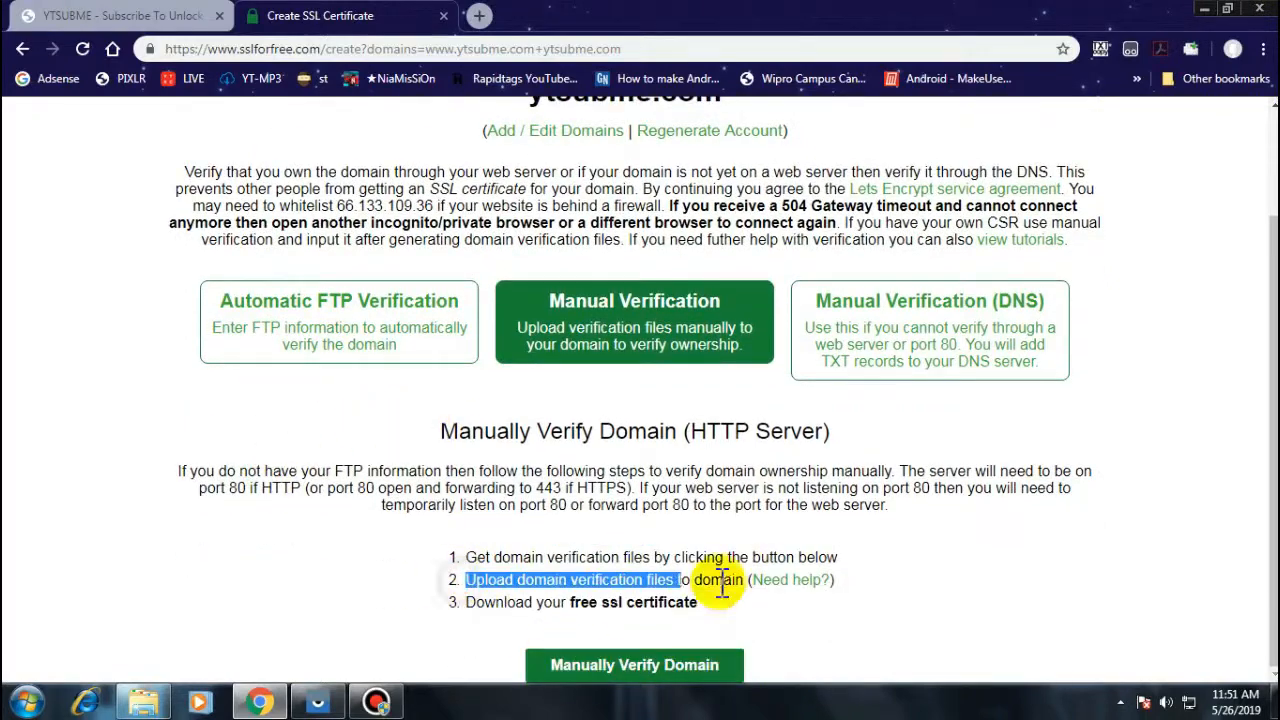
Step: Download both domain verification files, File #1 and File #2
{"action": "scroll", "coordinate": [601, 463], "scroll_direction": "down", "scroll_amount": 5}
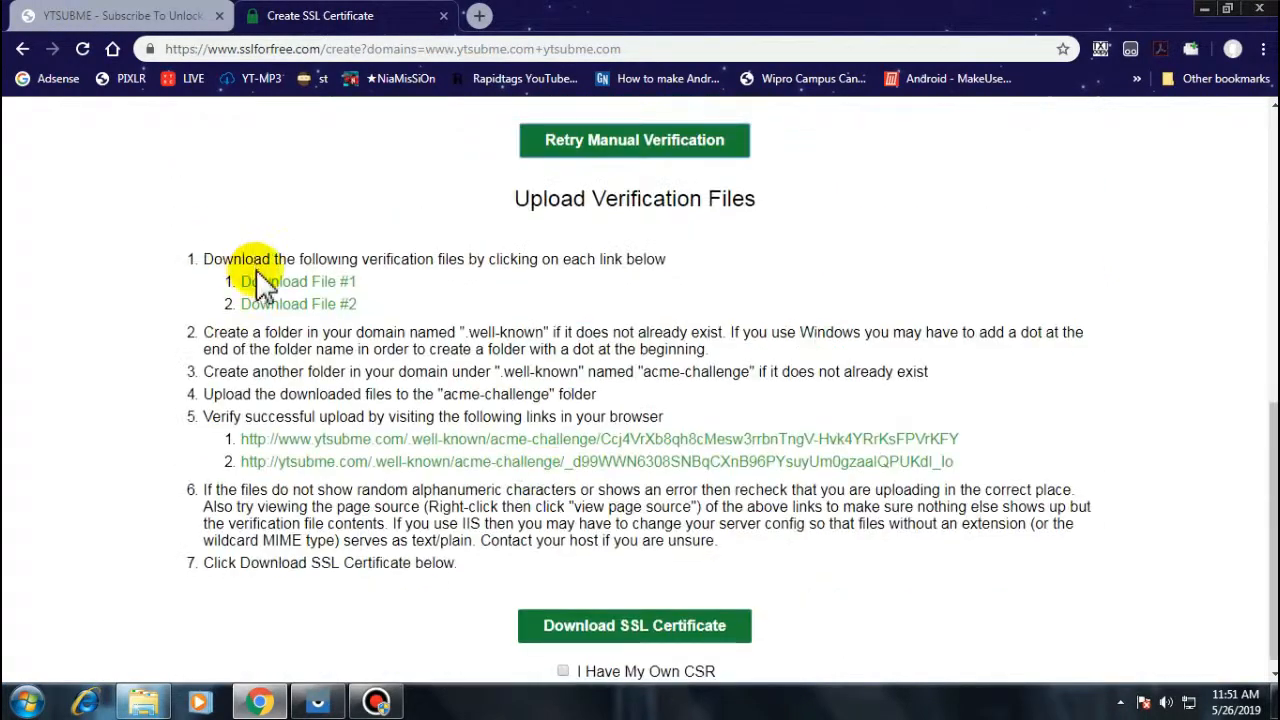
{"action": "left_click", "coordinate": [268, 283]}
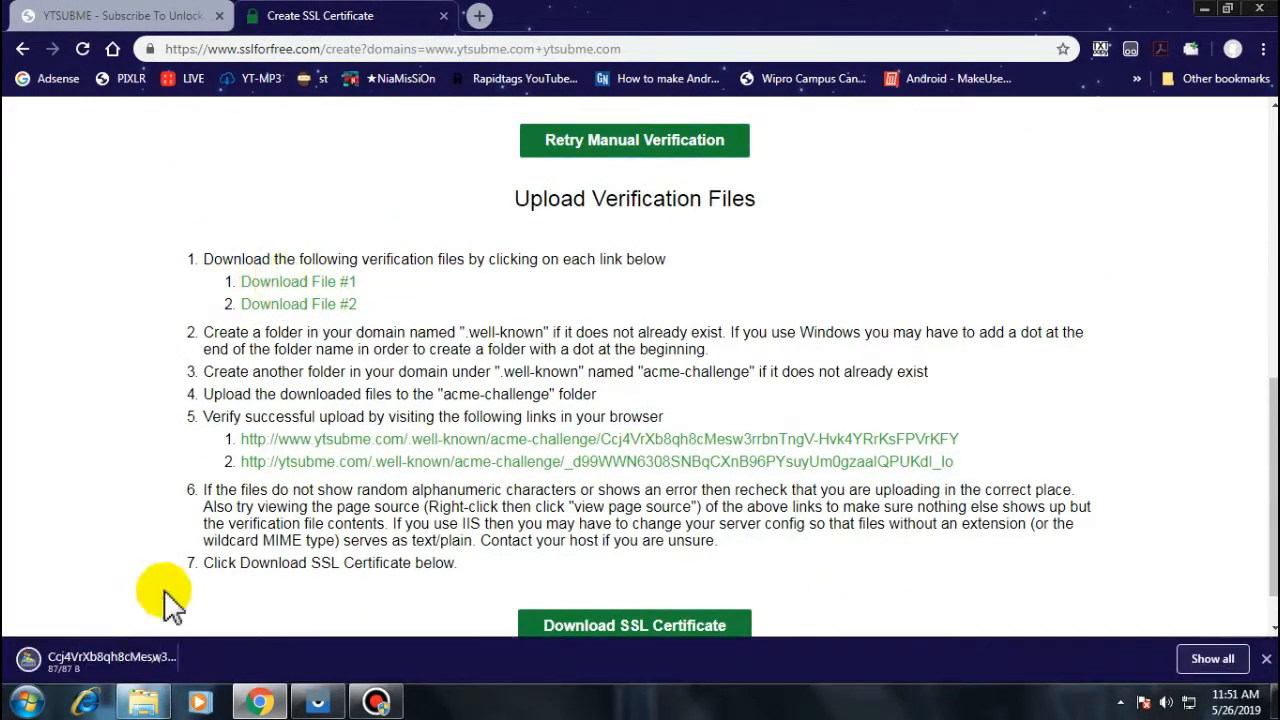
{"action": "left_click", "coordinate": [262, 303]}
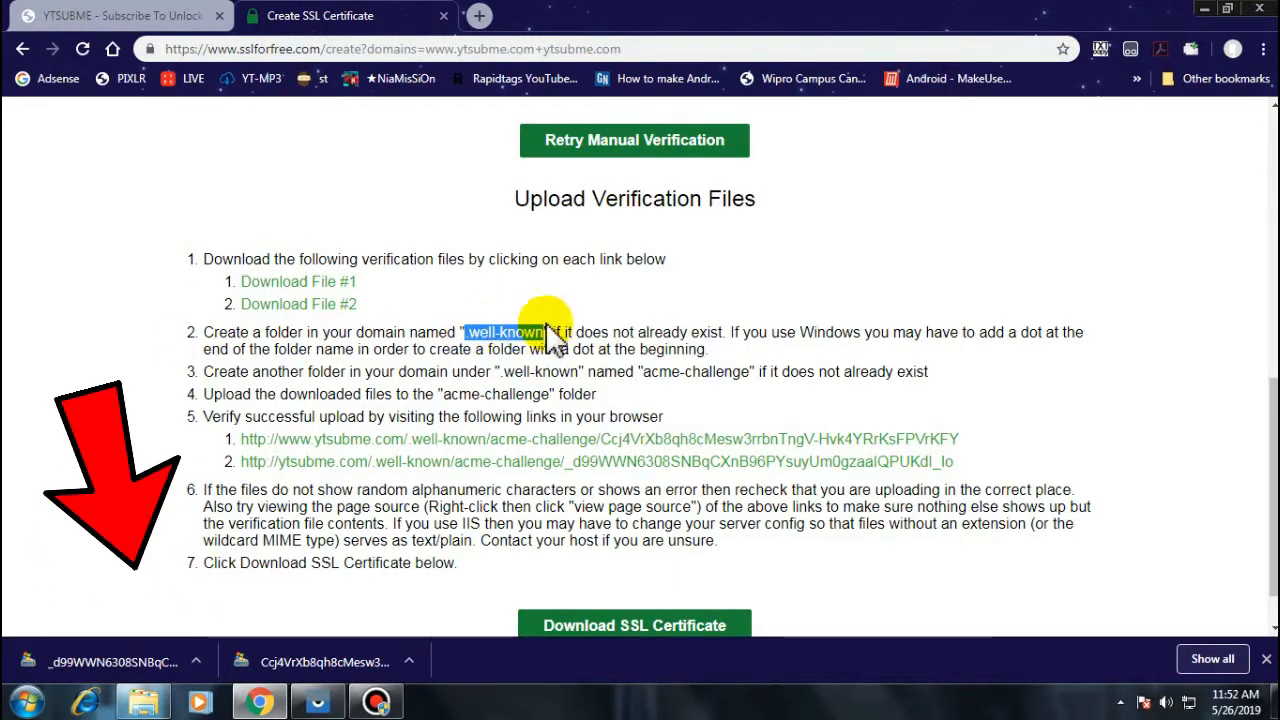
Step: Open the GoDaddy cPanel hosting page in a new browser tab and sign in
{"action": "left_click", "coordinate": [478, 17]}
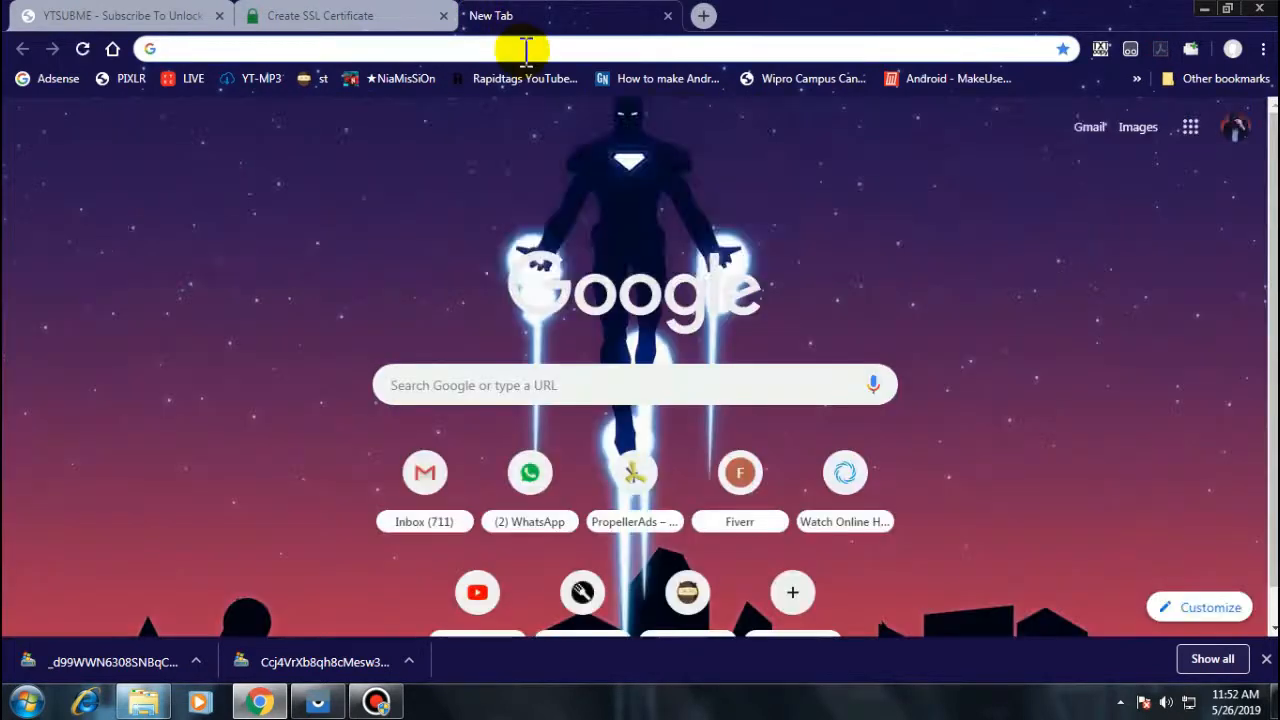
{"action": "type", "text": "goog"}
{"action": "key", "text": "BackSpace"}
{"action": "key", "text": "BackSpace"}
{"action": "type", "text": "daddy'"}
{"action": "left_click", "coordinate": [337, 124]}
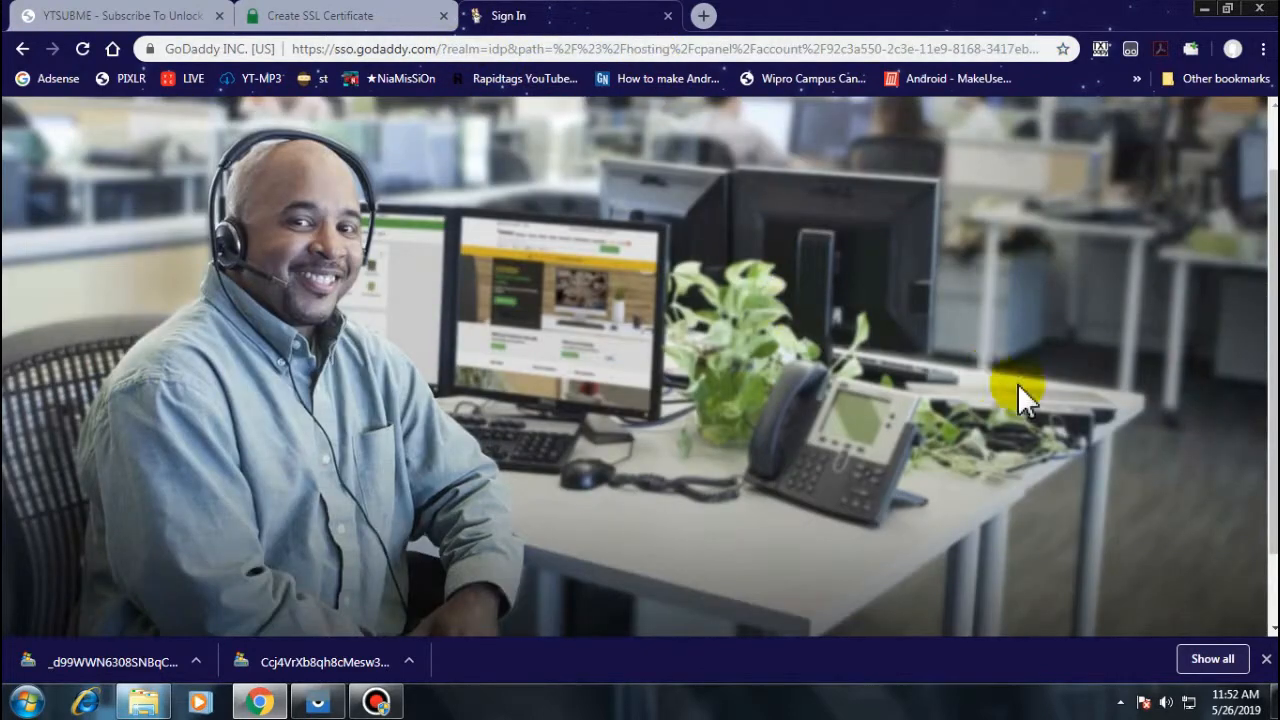
{"action": "left_click", "coordinate": [711, 442]}
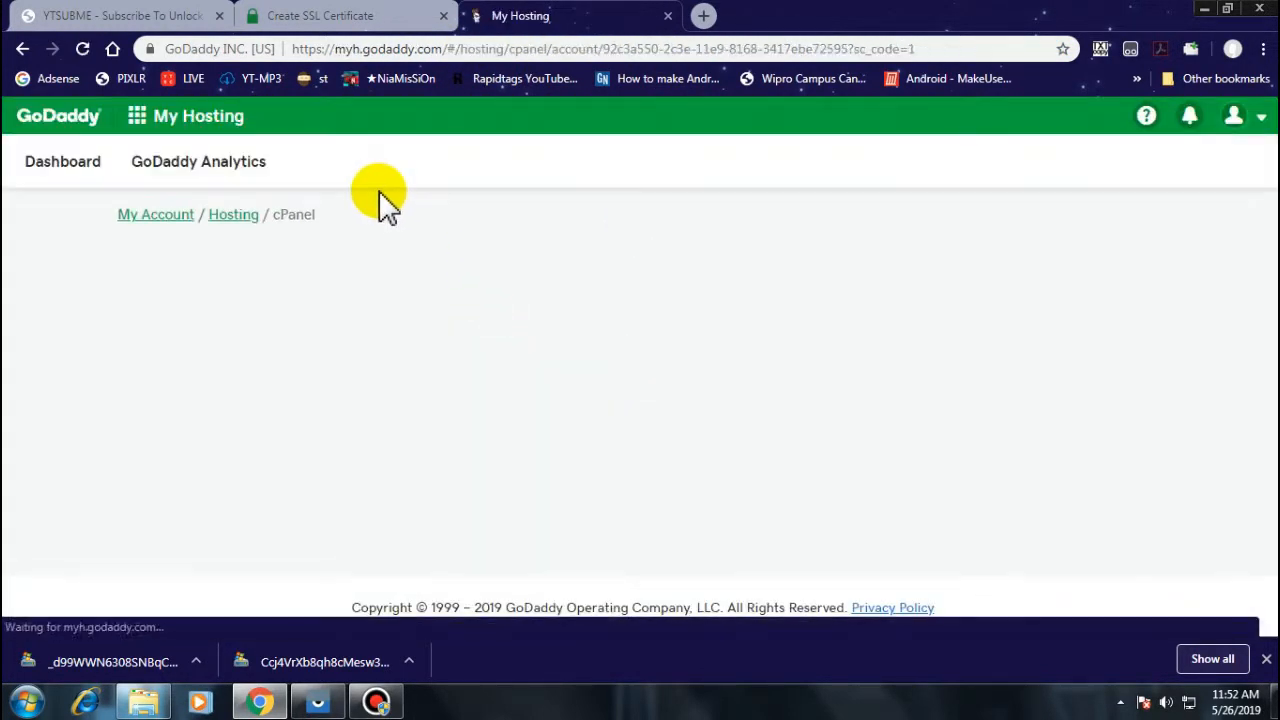
Step: Choose to participate in GoDaddy's Customer Experience Improvement Program and confirm the choice
{"action": "left_click", "coordinate": [268, 463]}
{"action": "left_click", "coordinate": [300, 409]}
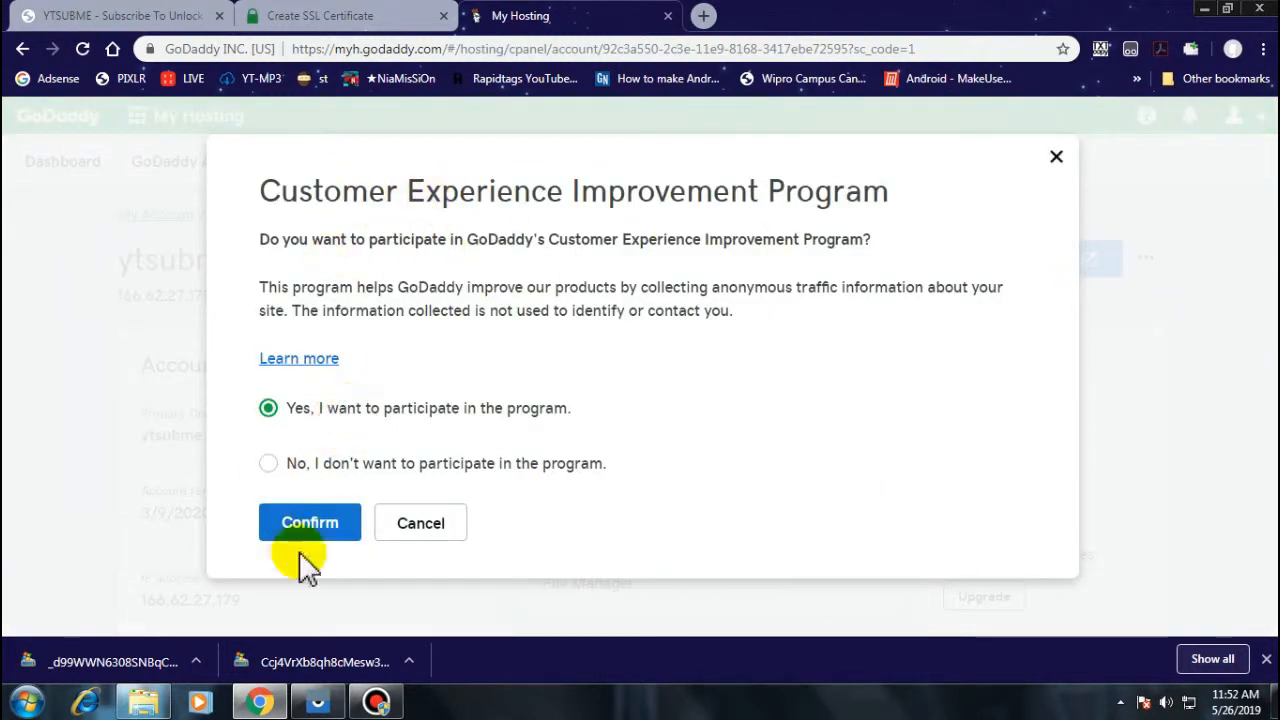
{"action": "left_click", "coordinate": [308, 524]}
Step: Open the hosting File Manager and turn on Show Hidden Files (dotfiles) in its preferences
{"action": "scroll", "coordinate": [826, 300], "scroll_direction": "down", "scroll_amount": 2}
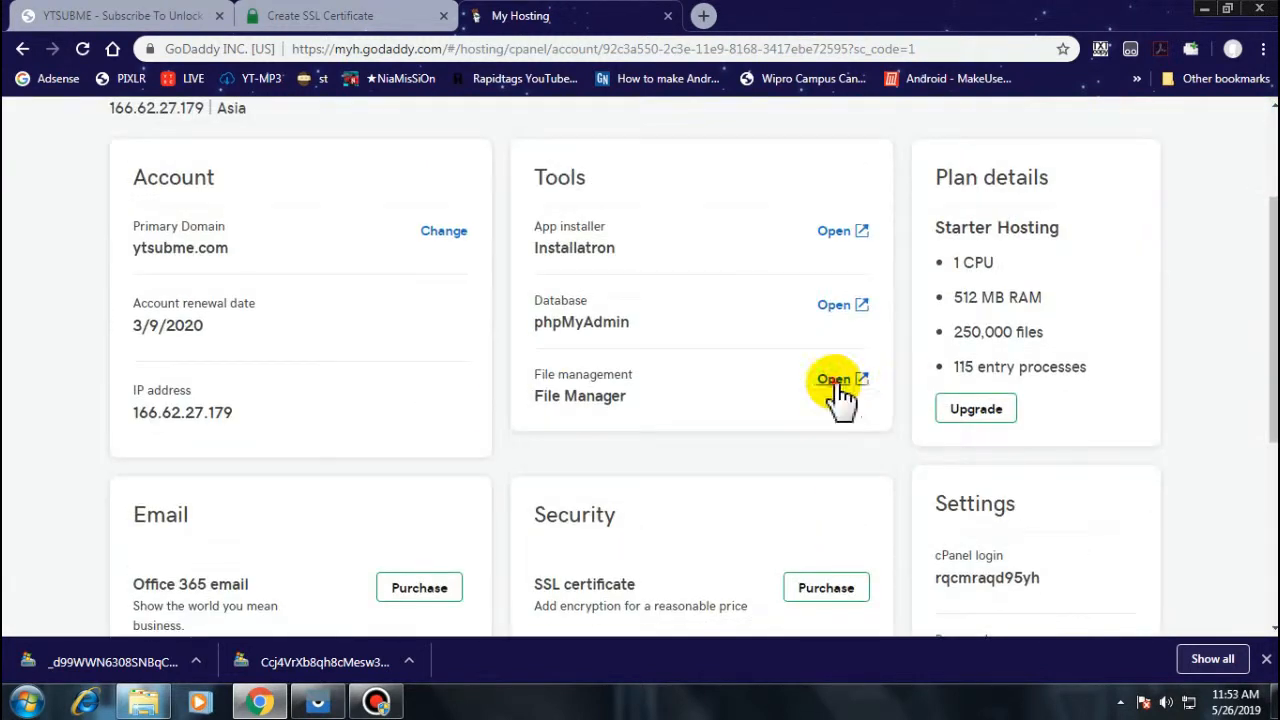
{"action": "left_click", "coordinate": [834, 385]}
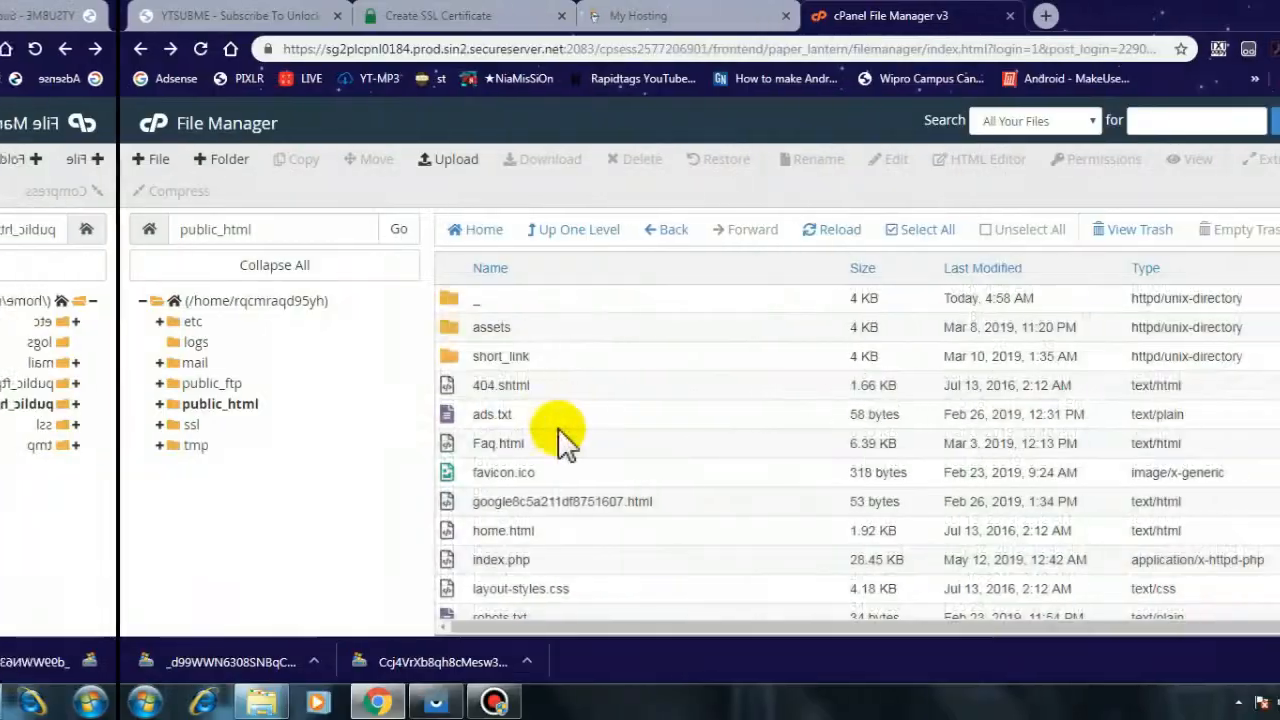
{"action": "scroll", "coordinate": [443, 486], "scroll_direction": "down", "scroll_amount": 2}
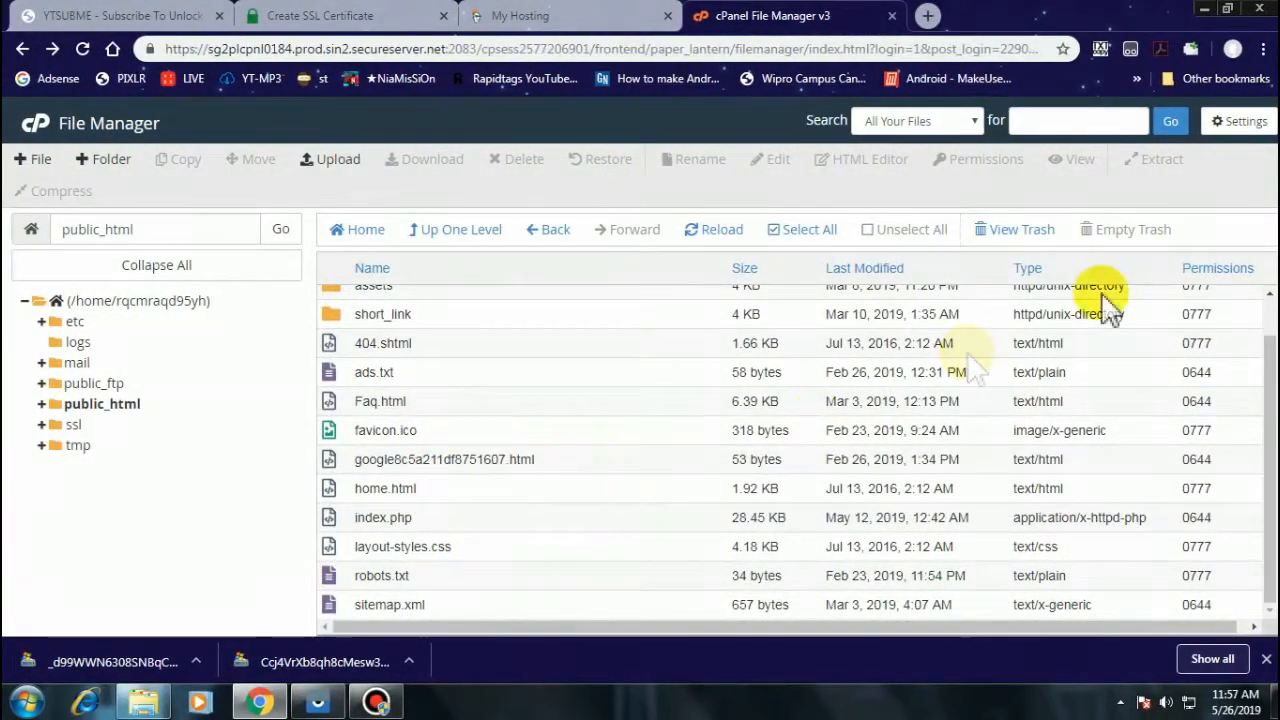
{"action": "left_click", "coordinate": [1256, 132]}
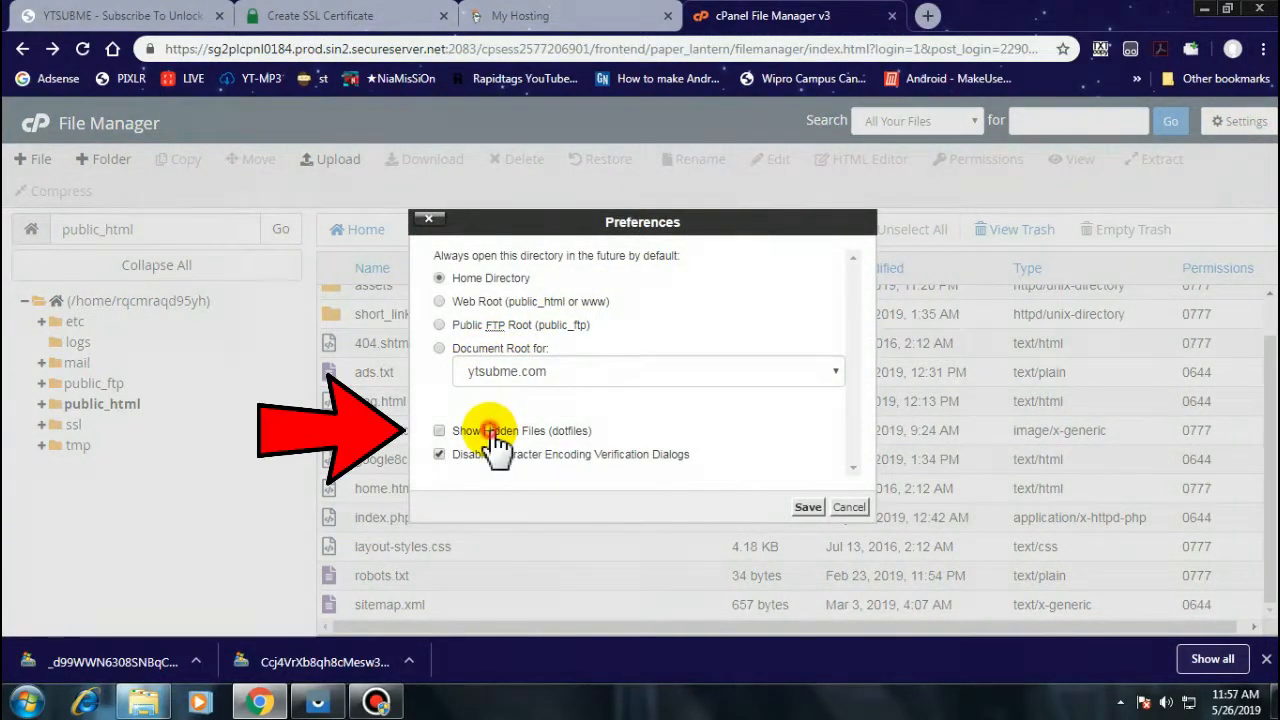
{"action": "left_click", "coordinate": [806, 507]}
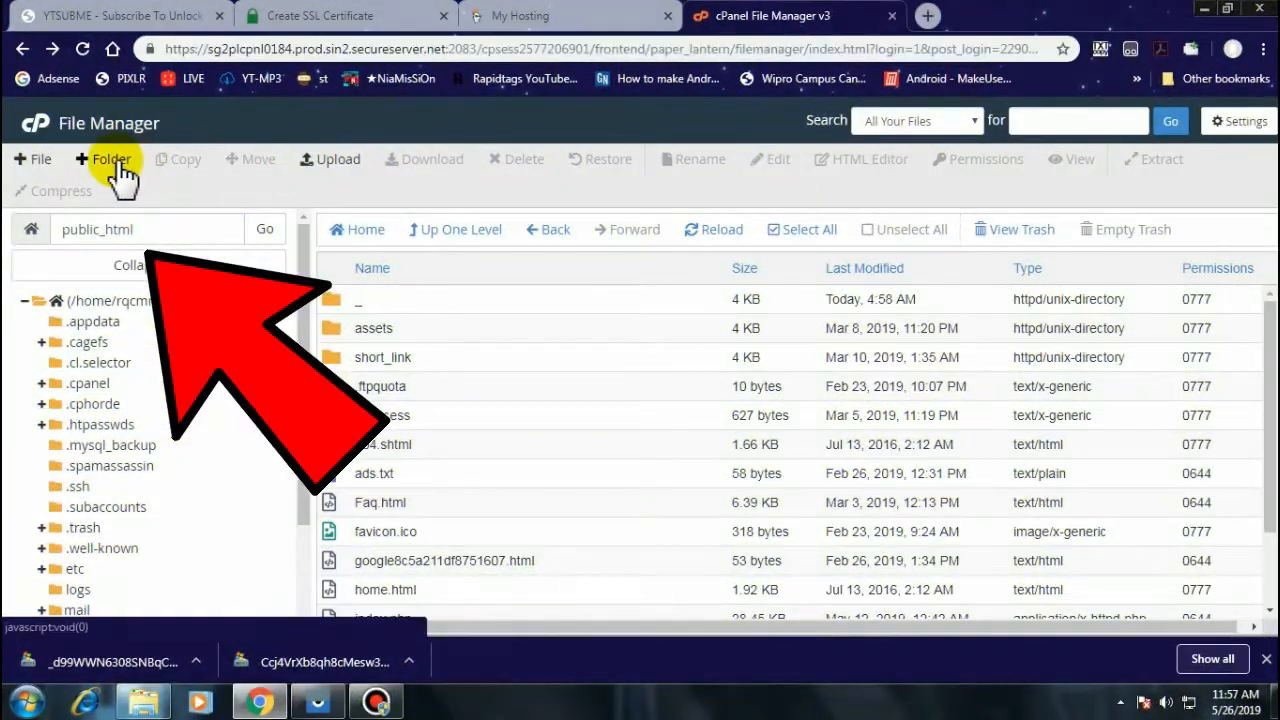
Step: Create a new folder named .well-known in public_html
{"action": "left_click", "coordinate": [100, 160]}
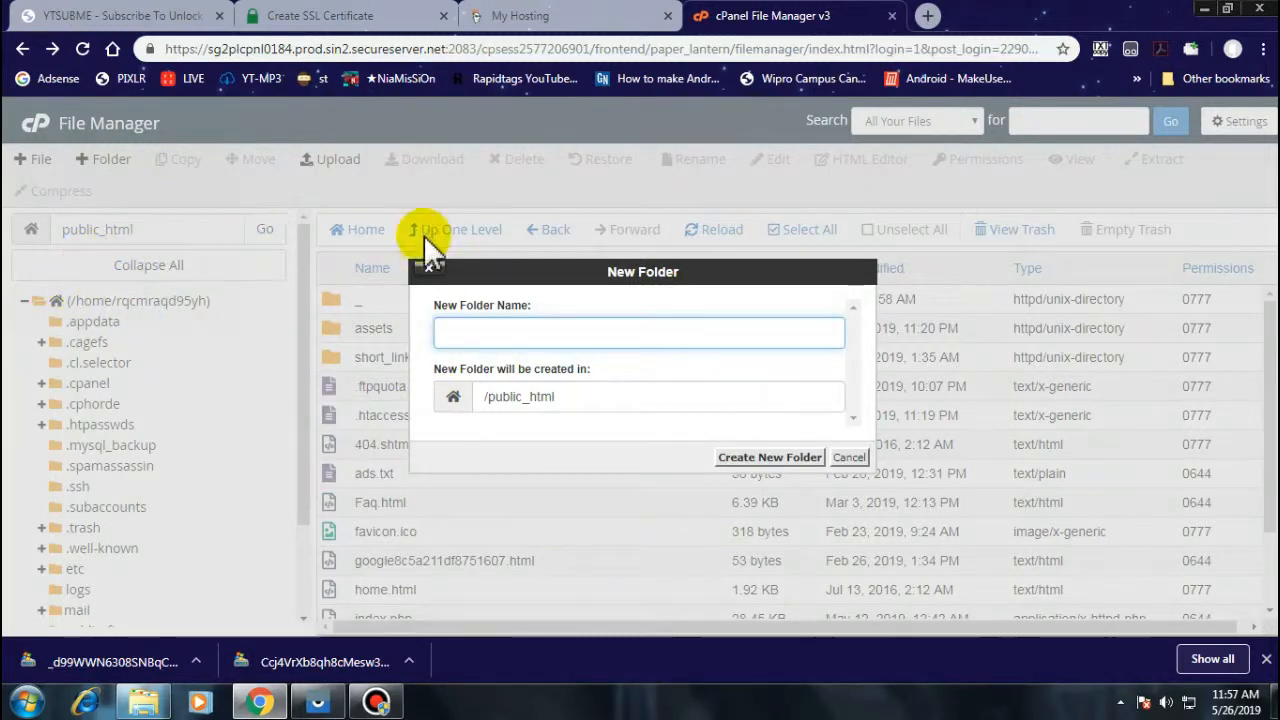
{"action": "left_click", "coordinate": [535, 328]}
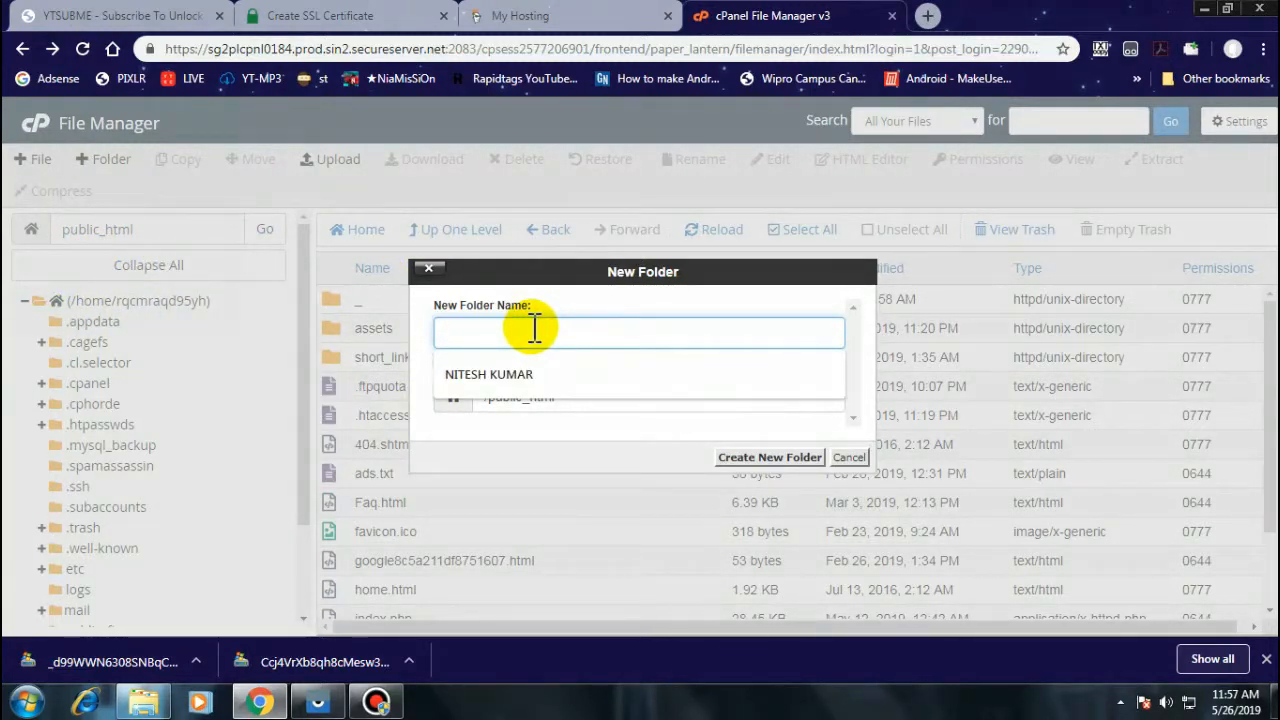
{"action": "type", "text": "well-known"}
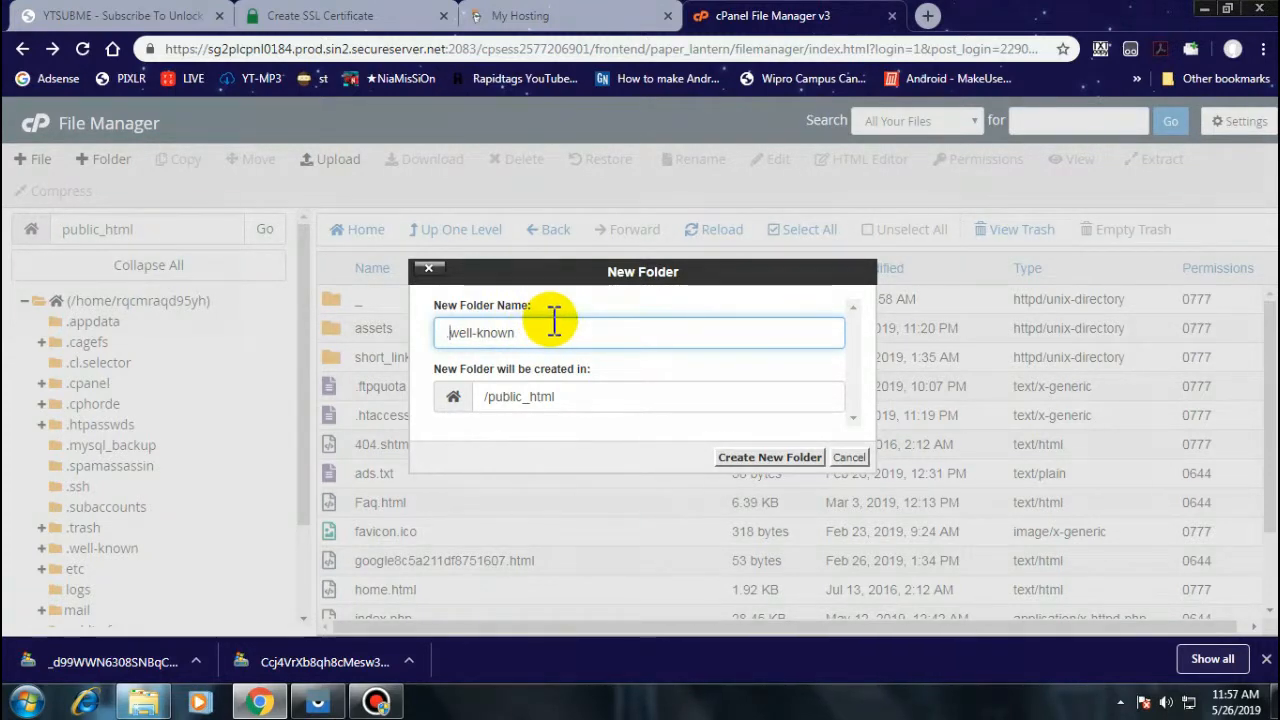
{"action": "left_click_drag", "start_coordinate": [550, 322], "coordinate": [354, 341]}
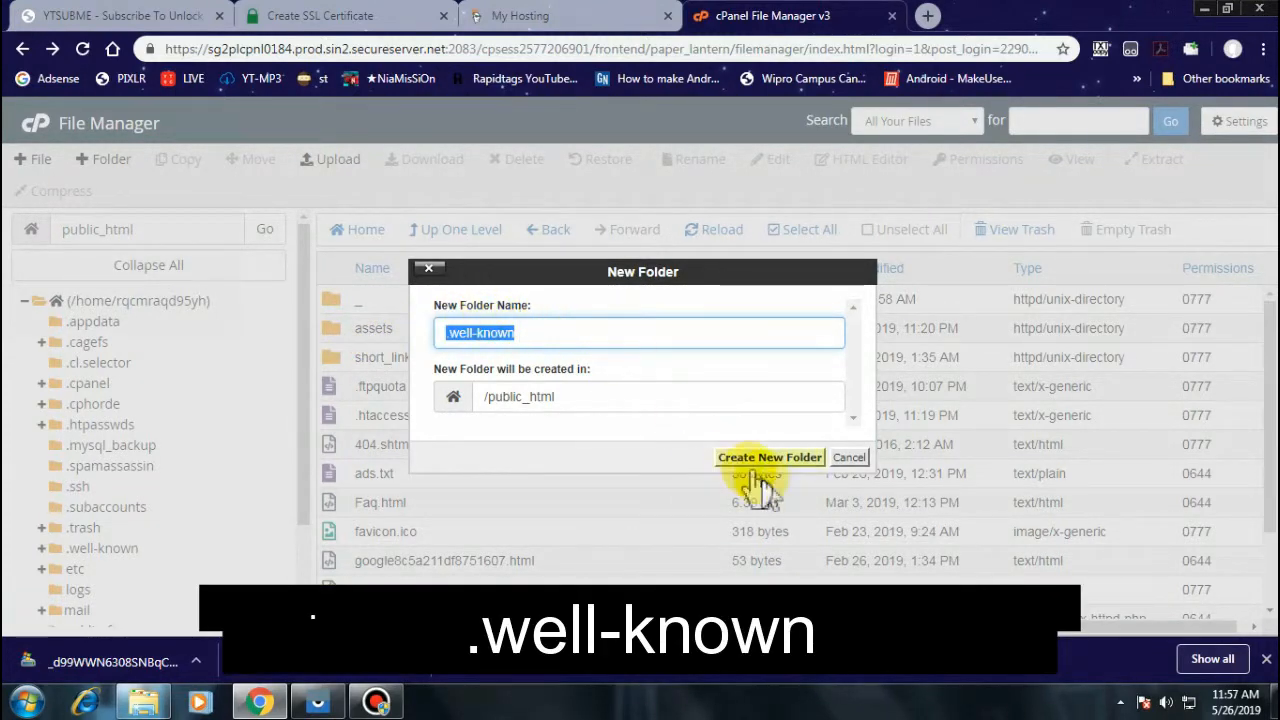
{"action": "left_click", "coordinate": [787, 462]}
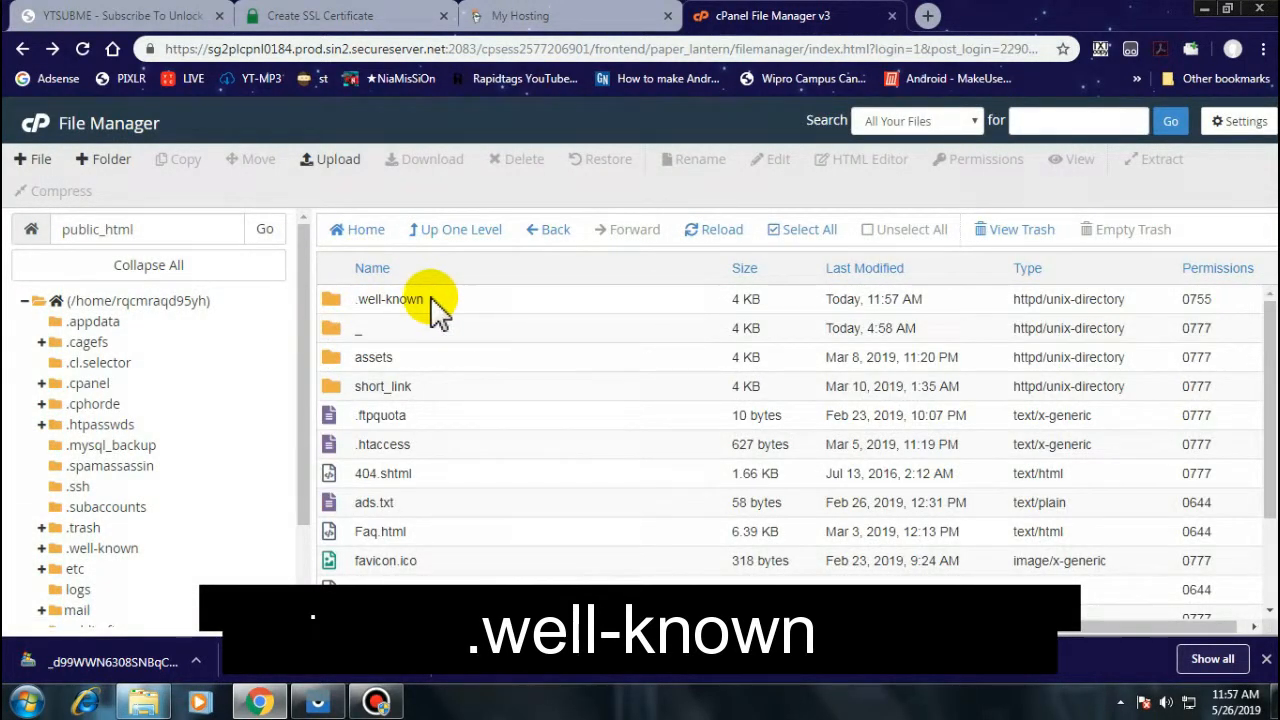
Step: Create a folder named acme-challenge inside the .well-known folder, copying the name from the SSL For Free instructions
{"action": "left_click", "coordinate": [425, 300]}
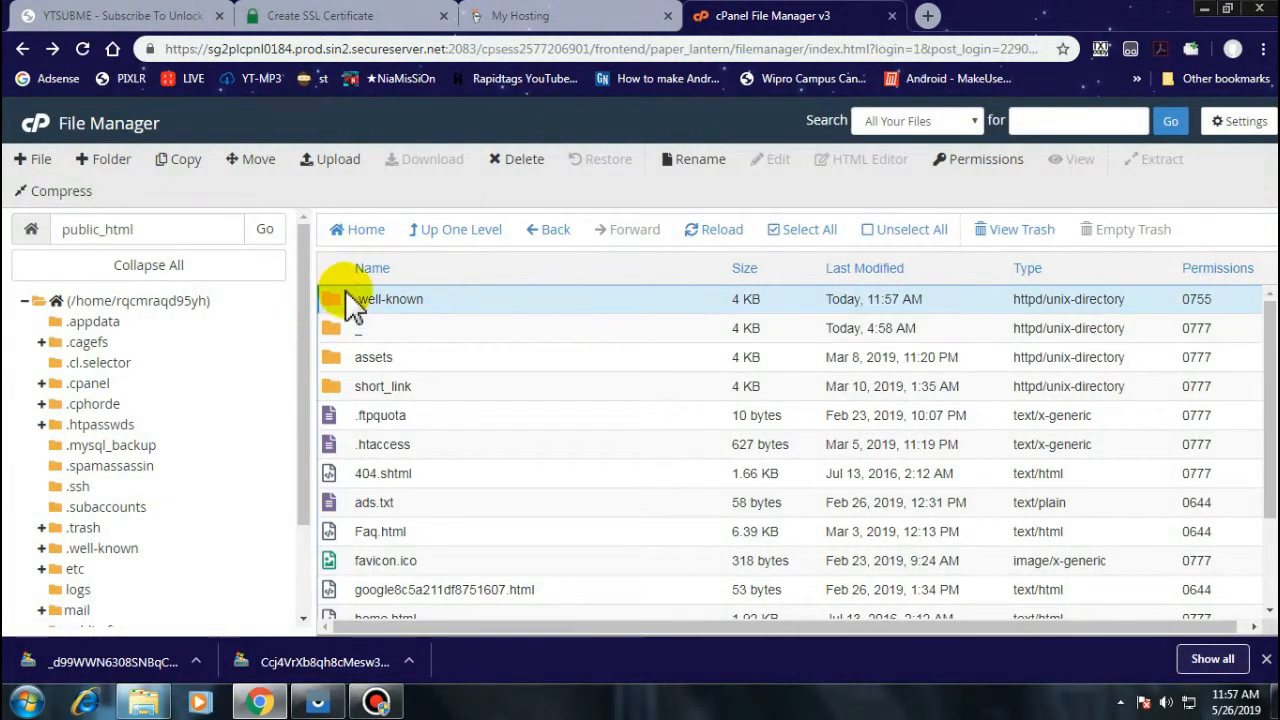
{"action": "double_click", "coordinate": [450, 305]}
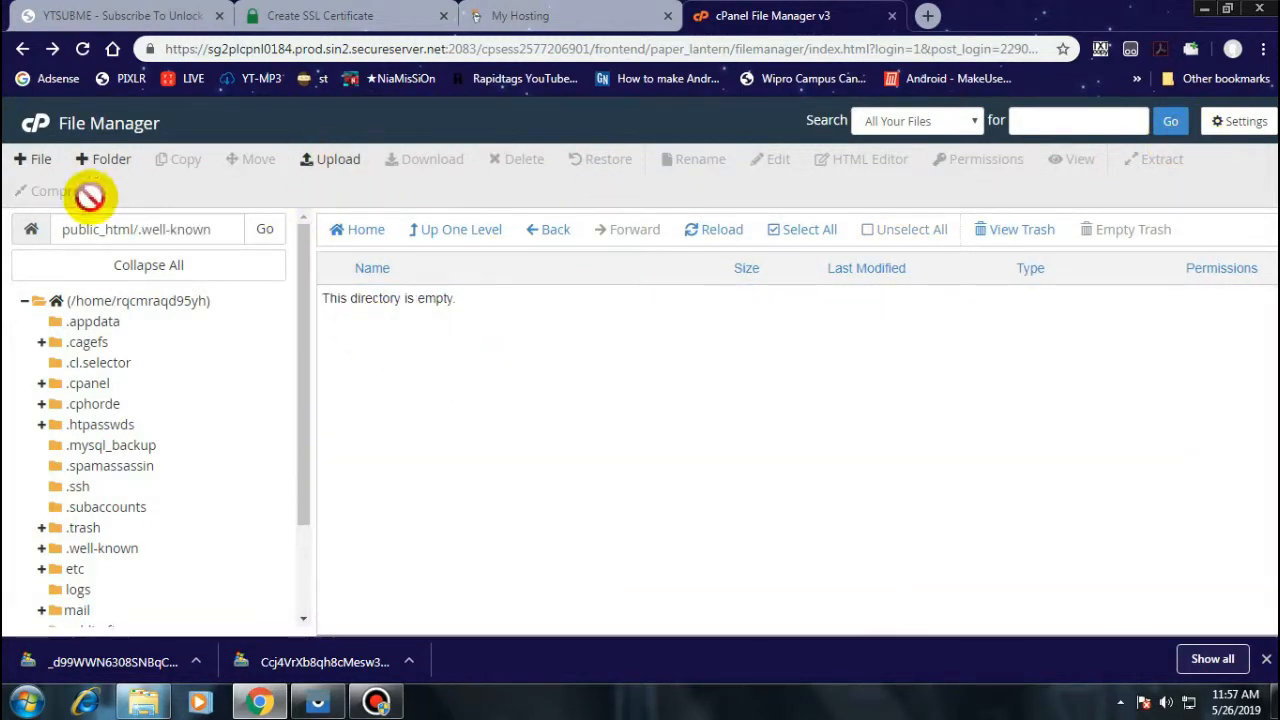
{"action": "left_click", "coordinate": [103, 159]}
{"action": "left_click", "coordinate": [380, 16]}
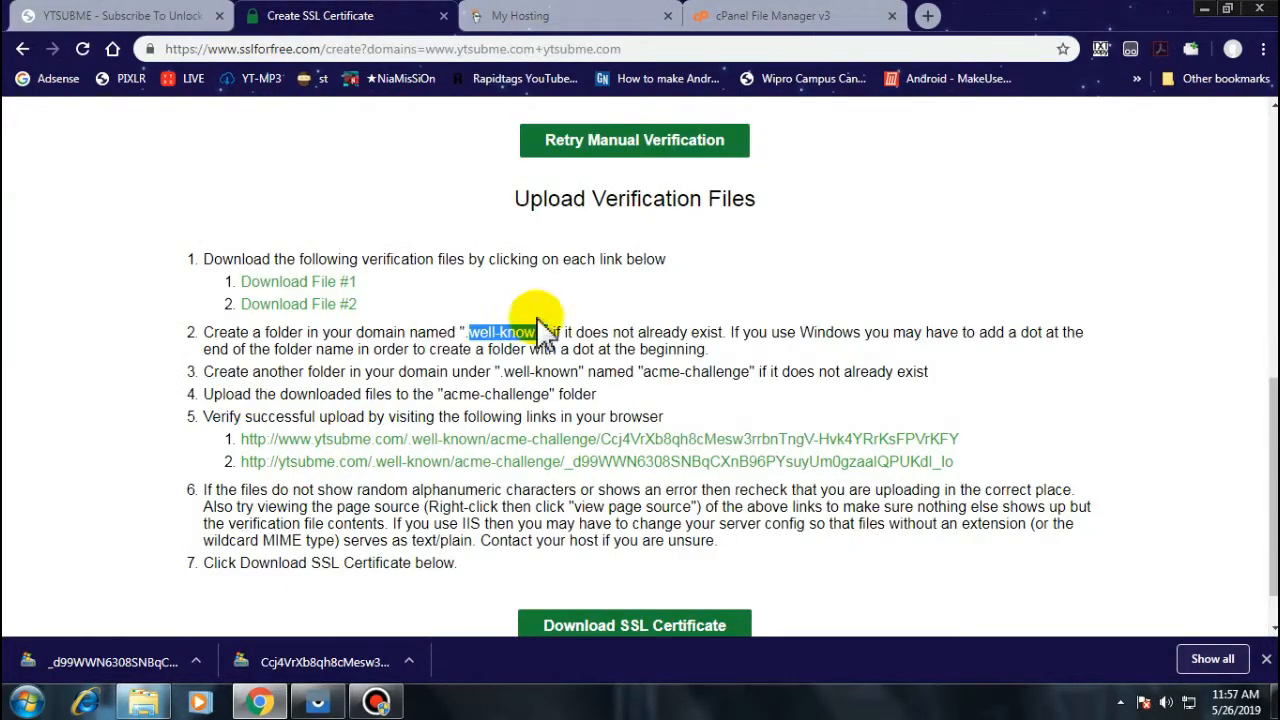
{"action": "left_click_drag", "start_coordinate": [748, 372], "coordinate": [641, 373]}
{"action": "key", "text": "ctrl+c"}
{"action": "left_click", "coordinate": [760, 16]}
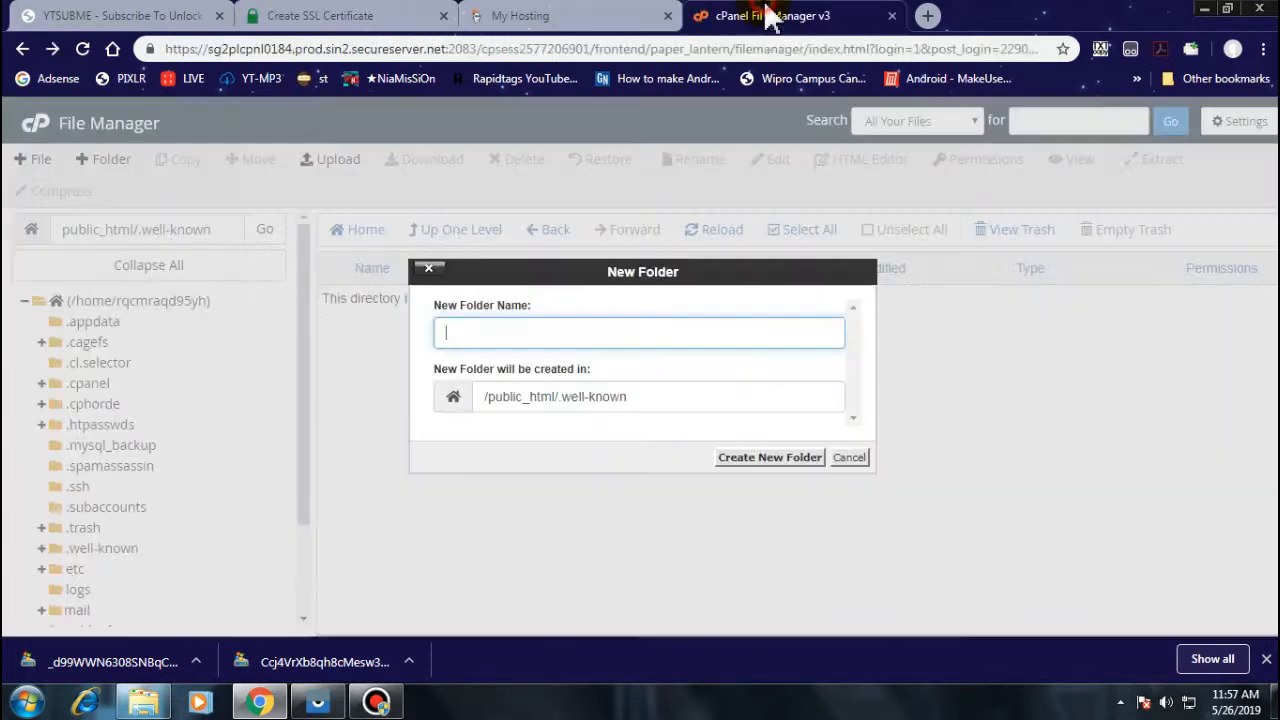
{"action": "key", "text": "ctrl+v"}
{"action": "left_click", "coordinate": [735, 455]}
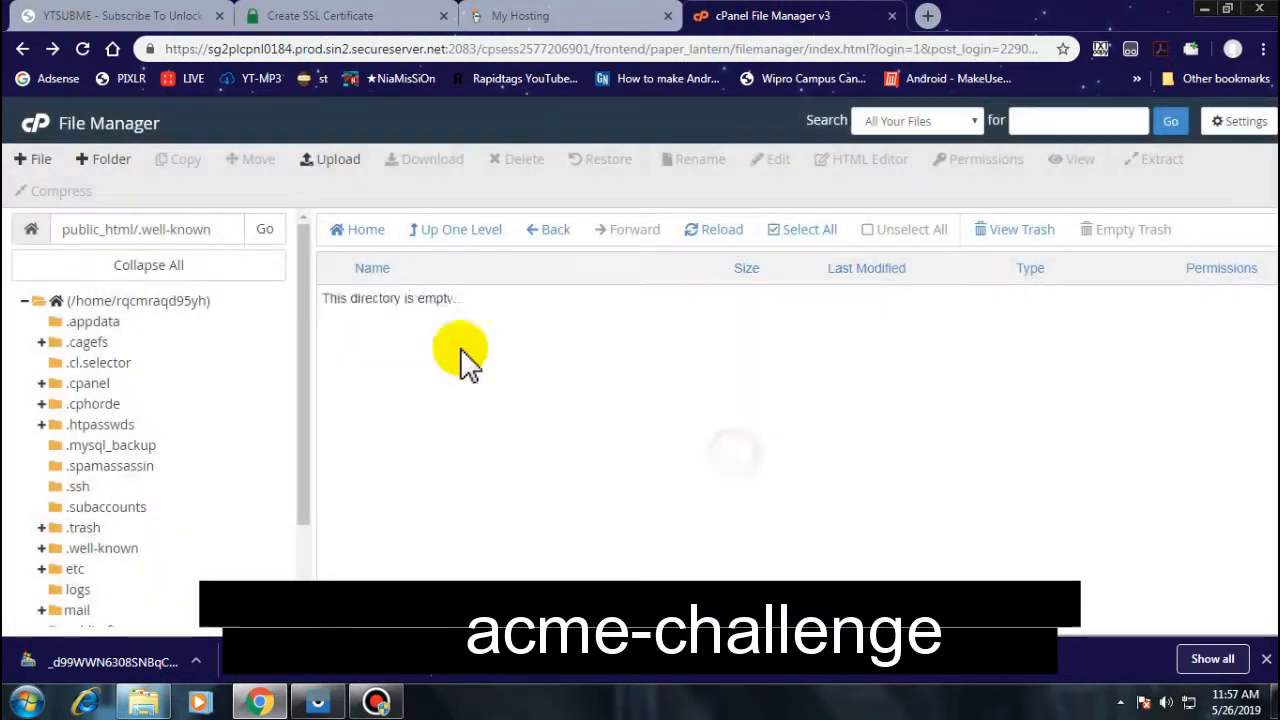
Step: Upload the two downloaded verification files into the acme-challenge folder and return to the folder listing
{"action": "double_click", "coordinate": [543, 312]}
{"action": "right_click", "coordinate": [600, 392]}
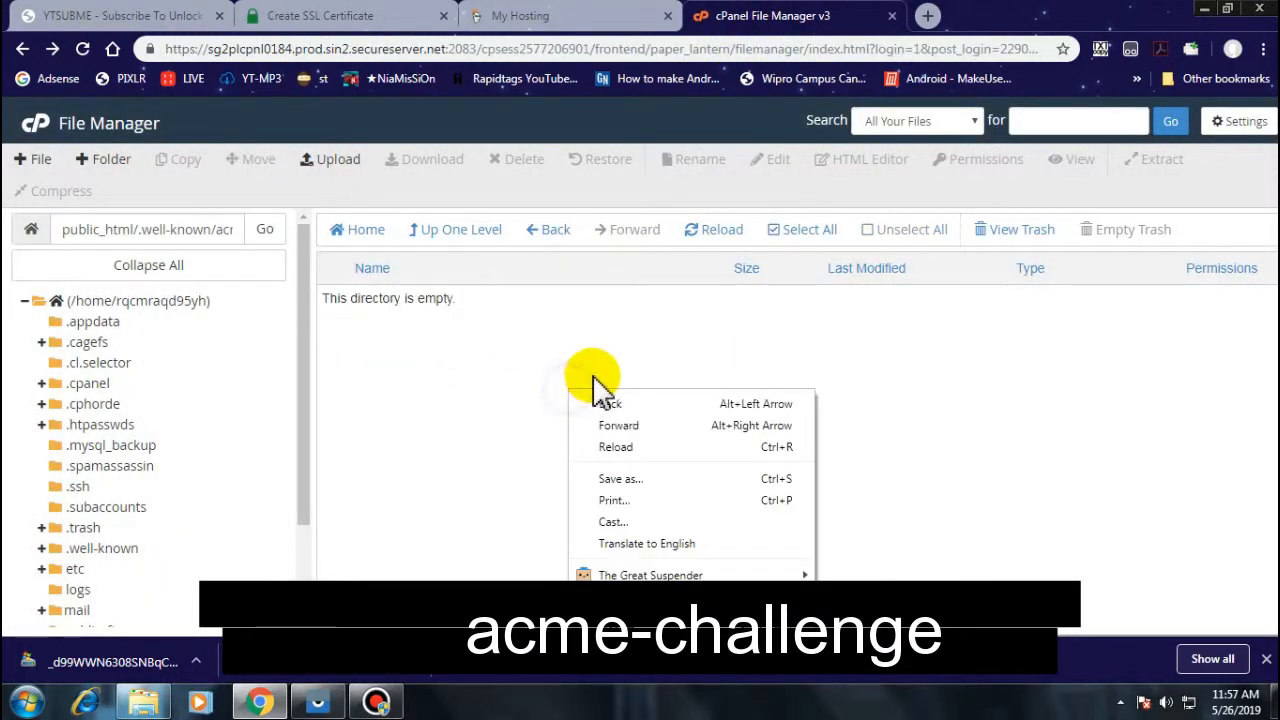
{"action": "left_click", "coordinate": [480, 375]}
{"action": "left_click", "coordinate": [335, 159]}
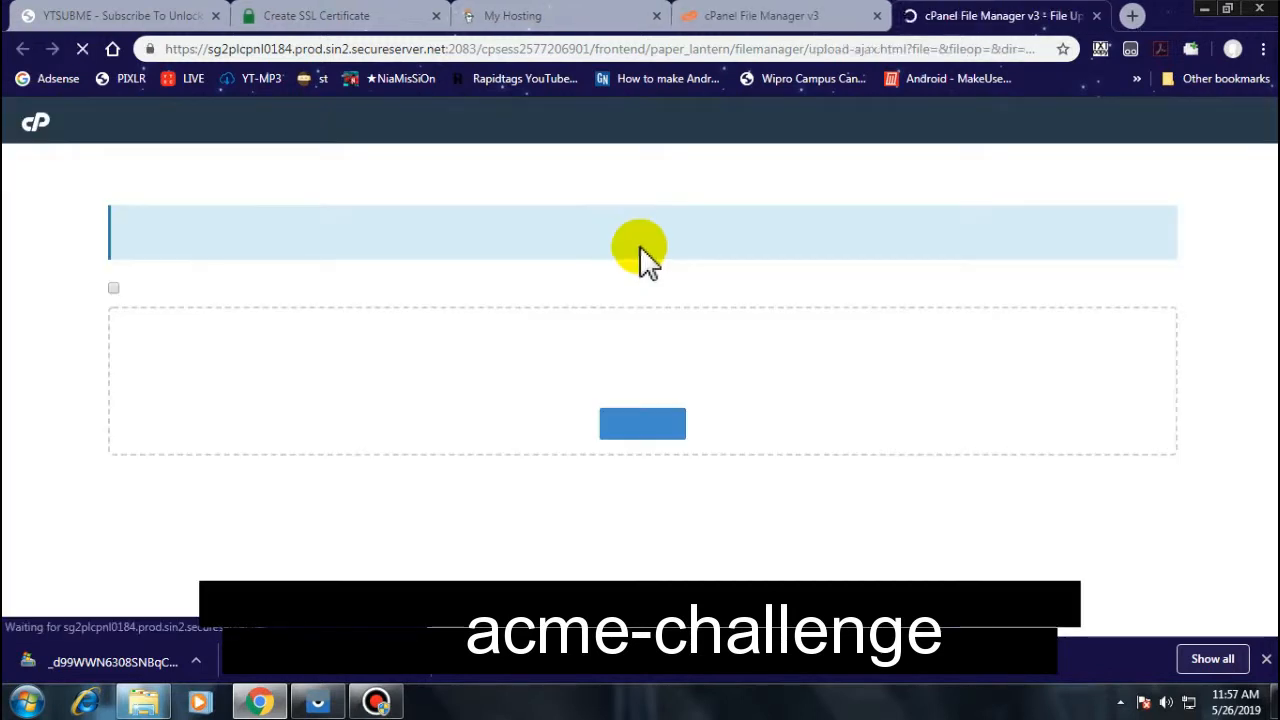
{"action": "left_click_drag", "start_coordinate": [123, 665], "coordinate": [400, 514]}
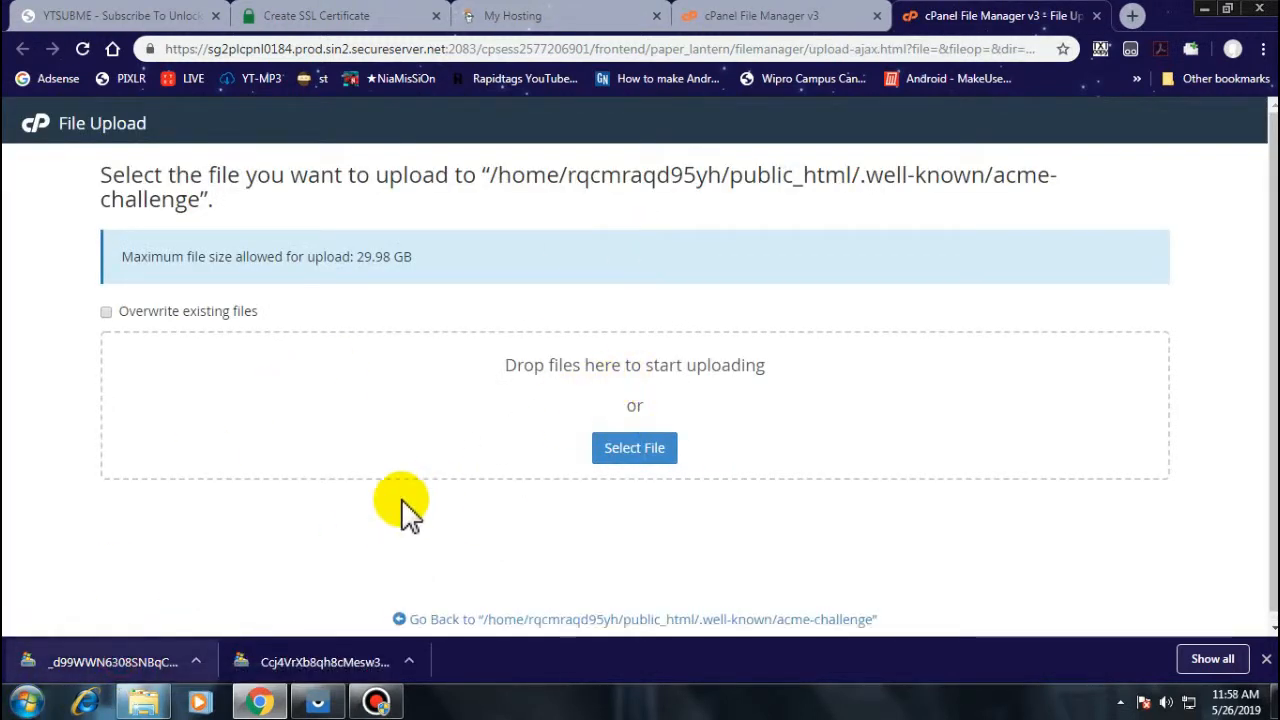
{"action": "left_click_drag", "start_coordinate": [323, 662], "coordinate": [552, 362]}
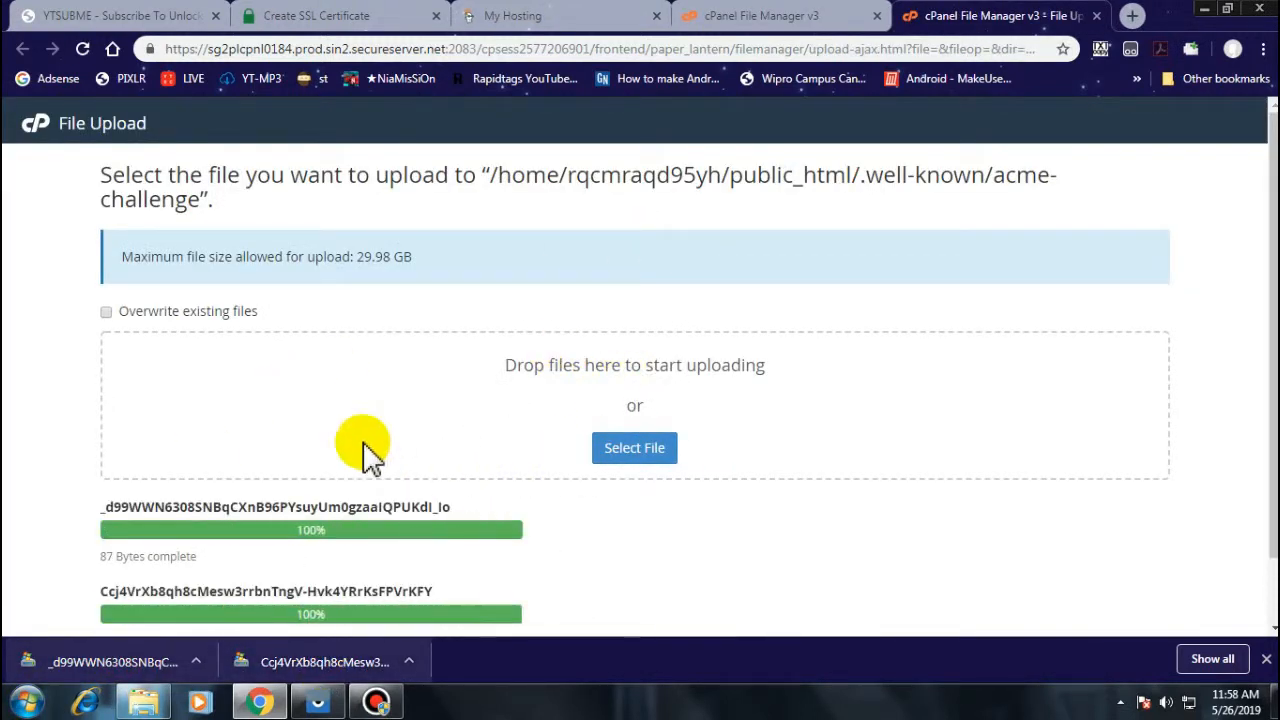
{"action": "scroll", "coordinate": [363, 454], "scroll_direction": "down", "scroll_amount": 1}
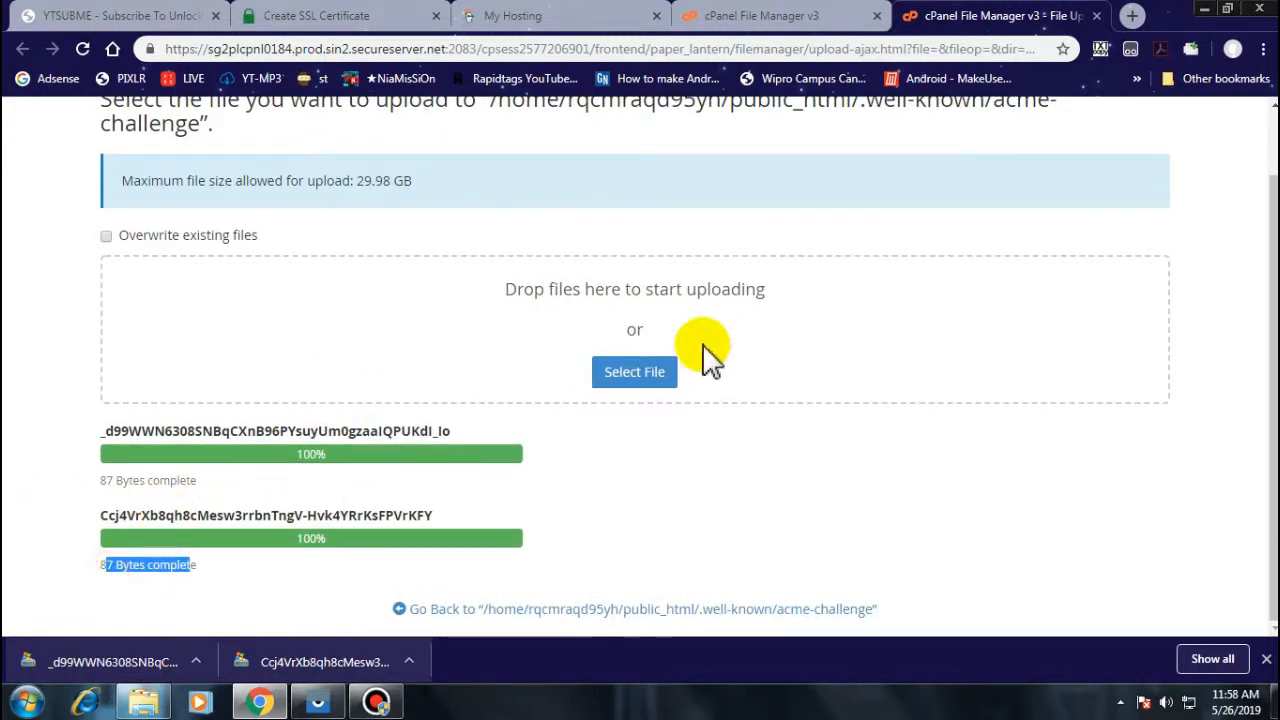
{"action": "scroll", "coordinate": [703, 464], "scroll_direction": "up", "scroll_amount": 1}
{"action": "scroll", "coordinate": [703, 466], "scroll_direction": "down", "scroll_amount": 1}
{"action": "left_click", "coordinate": [479, 610]}
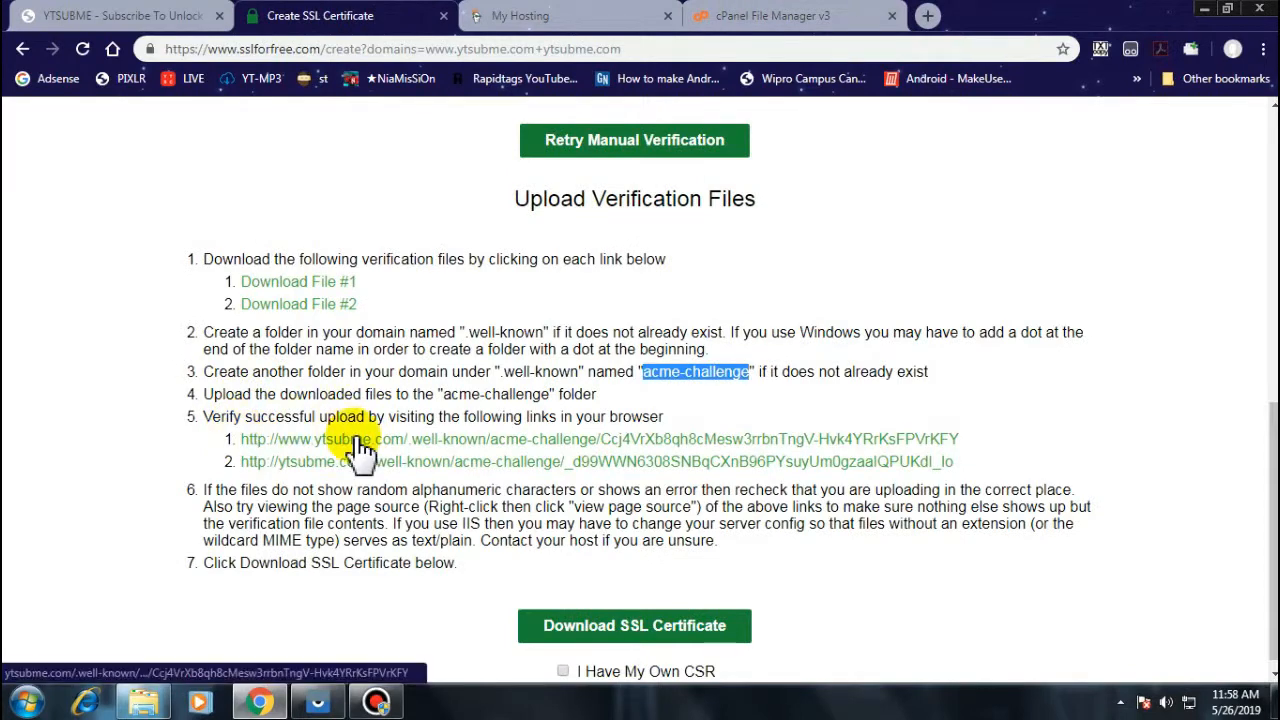
Step: Visit both verification links on the SSL For Free page, proceeding past the privacy warning, and check the file contents
{"action": "left_click", "coordinate": [358, 440]}
{"action": "left_click", "coordinate": [405, 551]}
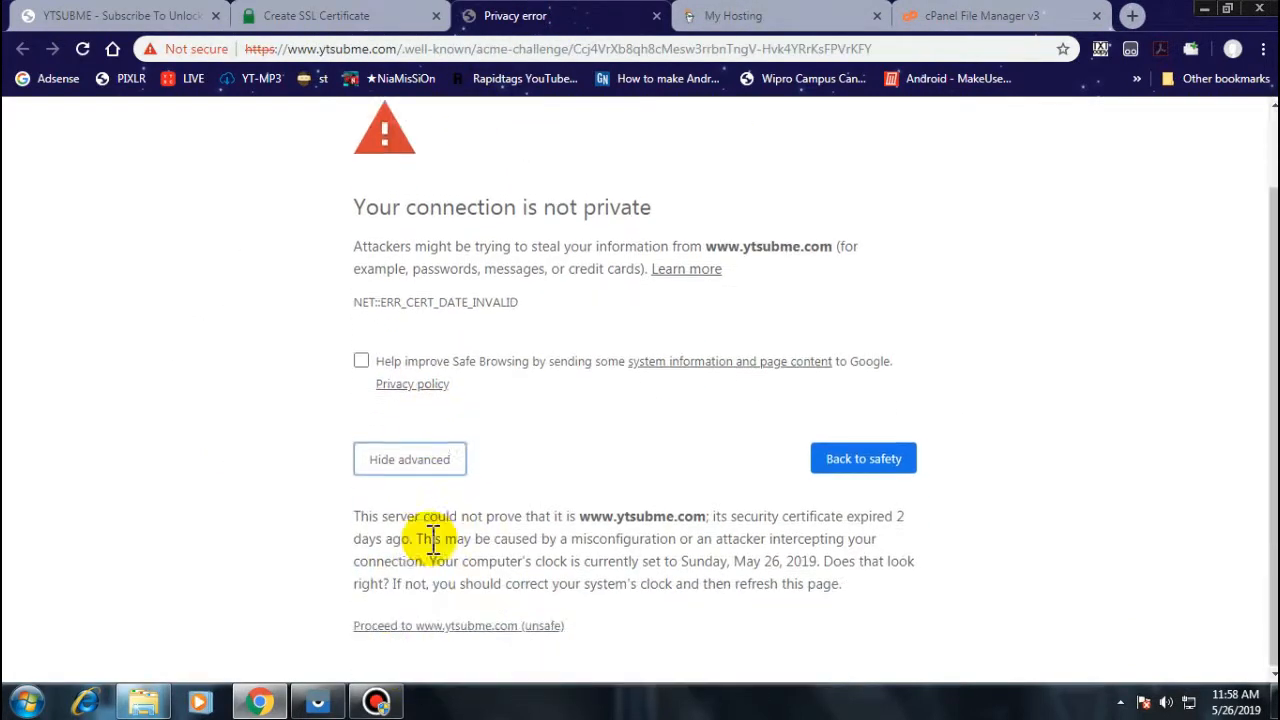
{"action": "left_click", "coordinate": [428, 624]}
{"action": "left_click", "coordinate": [390, 17]}
{"action": "scroll", "coordinate": [370, 420], "scroll_direction": "down", "scroll_amount": 1}
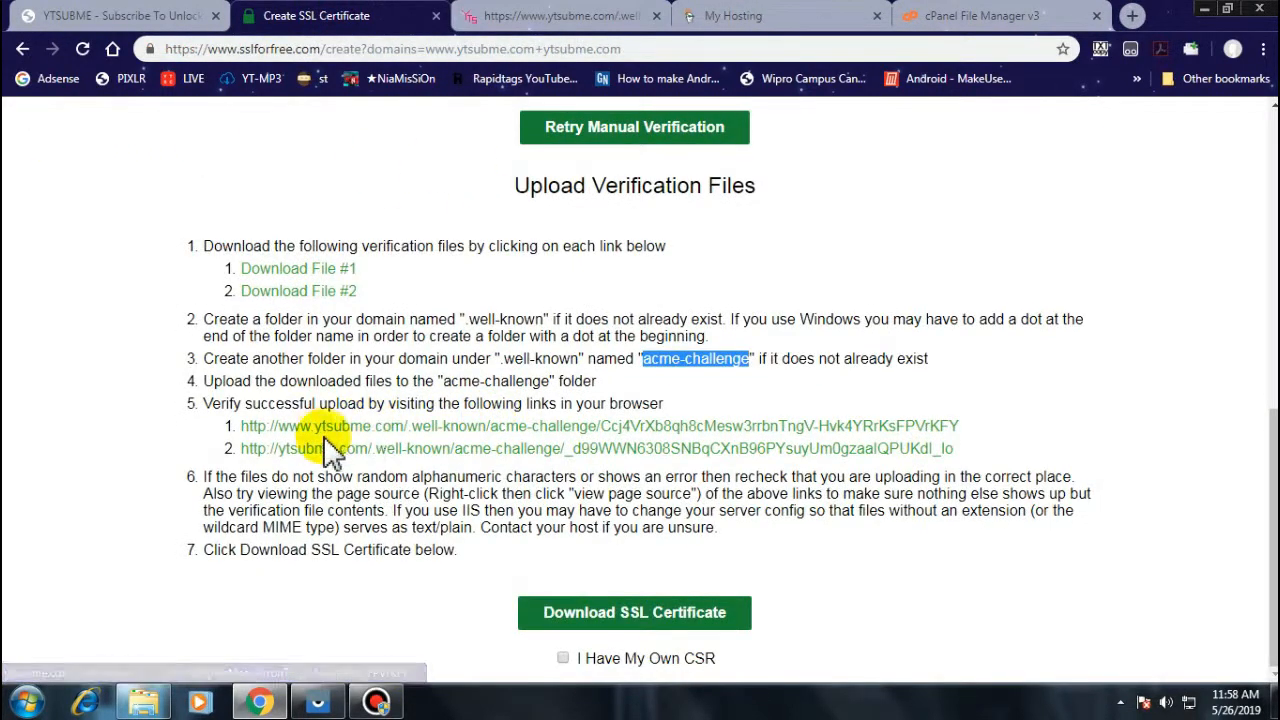
{"action": "left_click", "coordinate": [386, 450]}
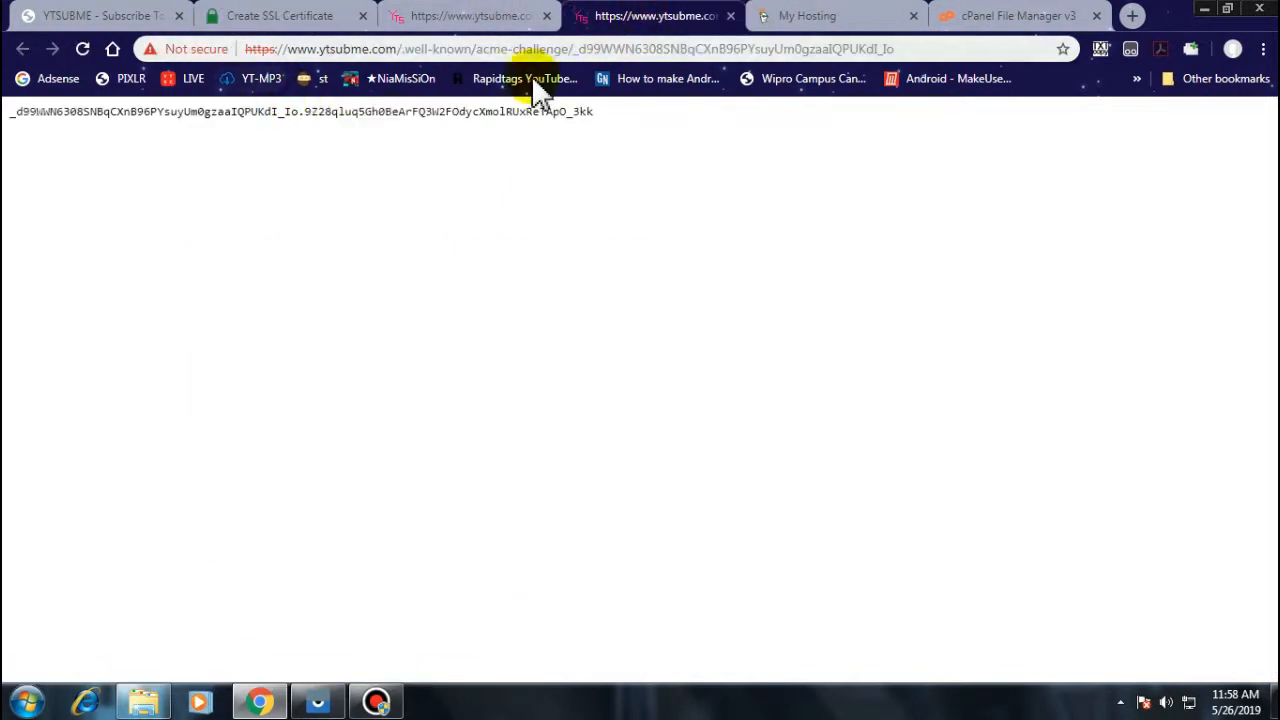
{"action": "triple_click", "coordinate": [311, 112]}
{"action": "left_click", "coordinate": [460, 20]}
Step: Generate the SSL certificate on SSL For Free and look through the resulting certificate files
{"action": "left_click", "coordinate": [290, 17]}
{"action": "left_click", "coordinate": [634, 612]}
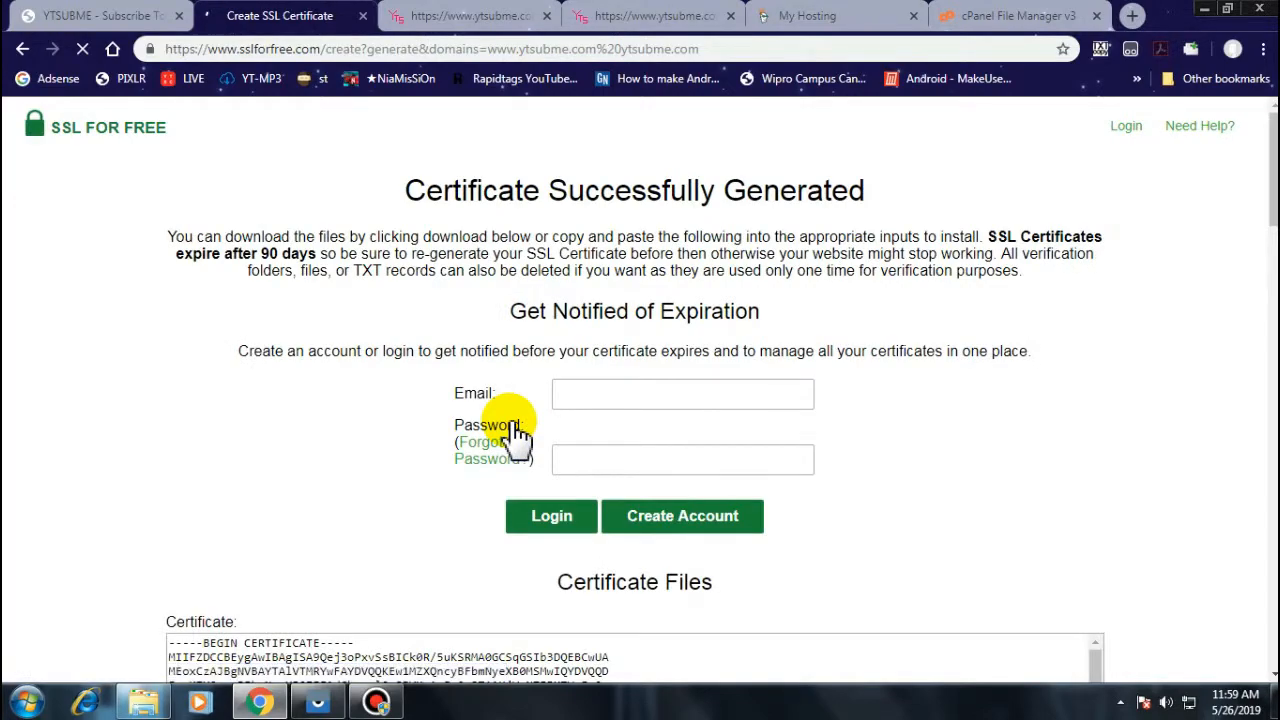
{"action": "scroll", "coordinate": [478, 436], "scroll_direction": "down", "scroll_amount": 12}
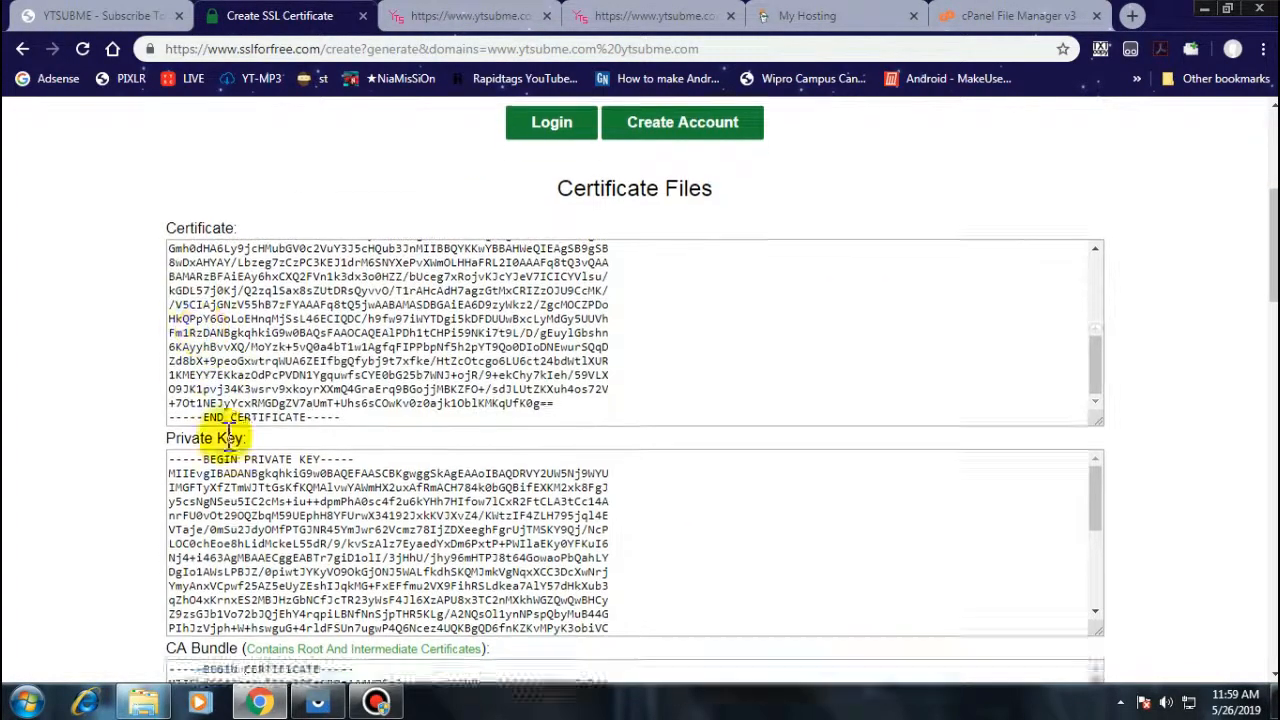
{"action": "scroll", "coordinate": [312, 375], "scroll_direction": "down", "scroll_amount": 4}
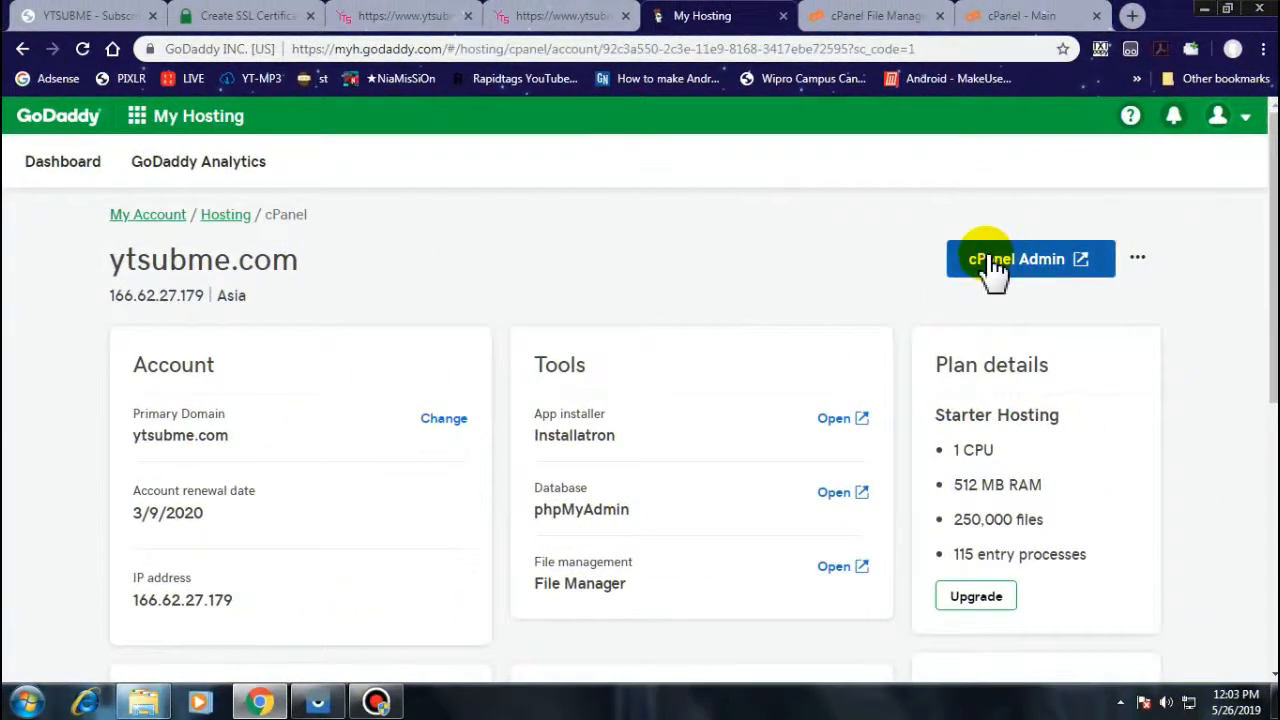
Step: Open the cPanel admin for the ytsubme.com hosting and load its SSL/TLS Status page in a new tab
{"action": "left_click", "coordinate": [880, 233]}
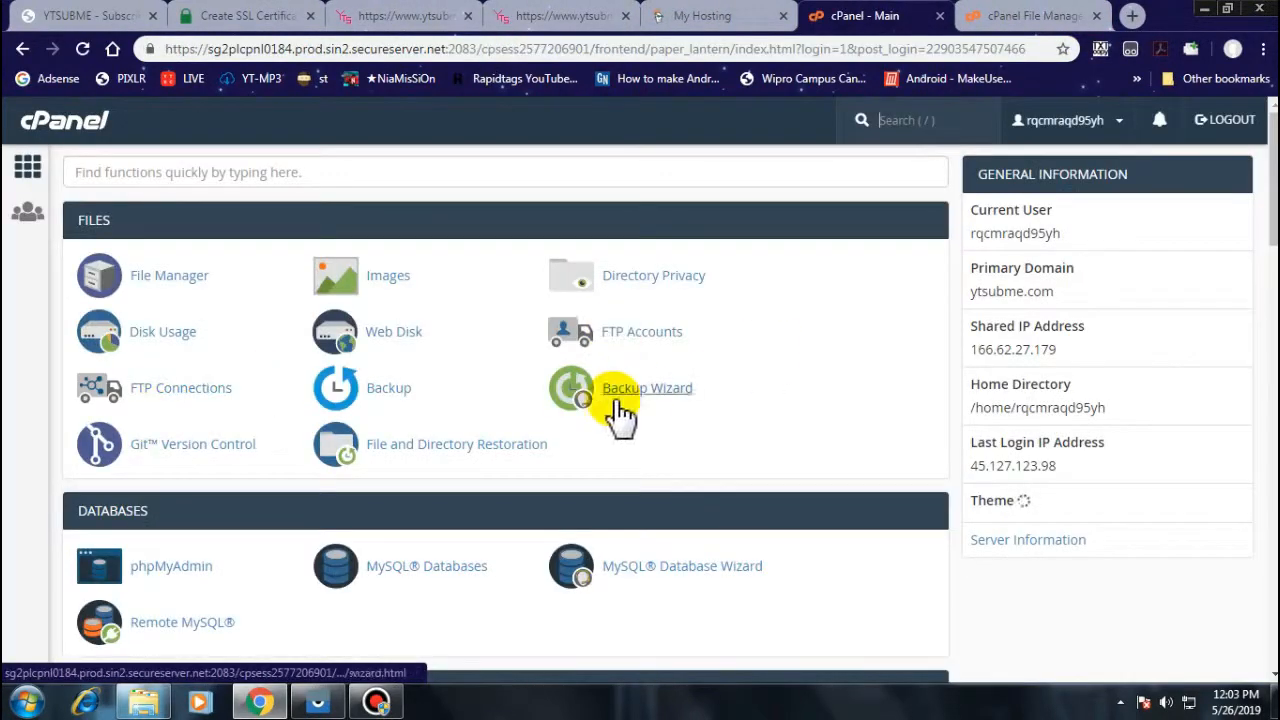
{"action": "scroll", "coordinate": [160, 472], "scroll_direction": "down", "scroll_amount": 3}
{"action": "scroll", "coordinate": [560, 400], "scroll_direction": "down", "scroll_amount": 5}
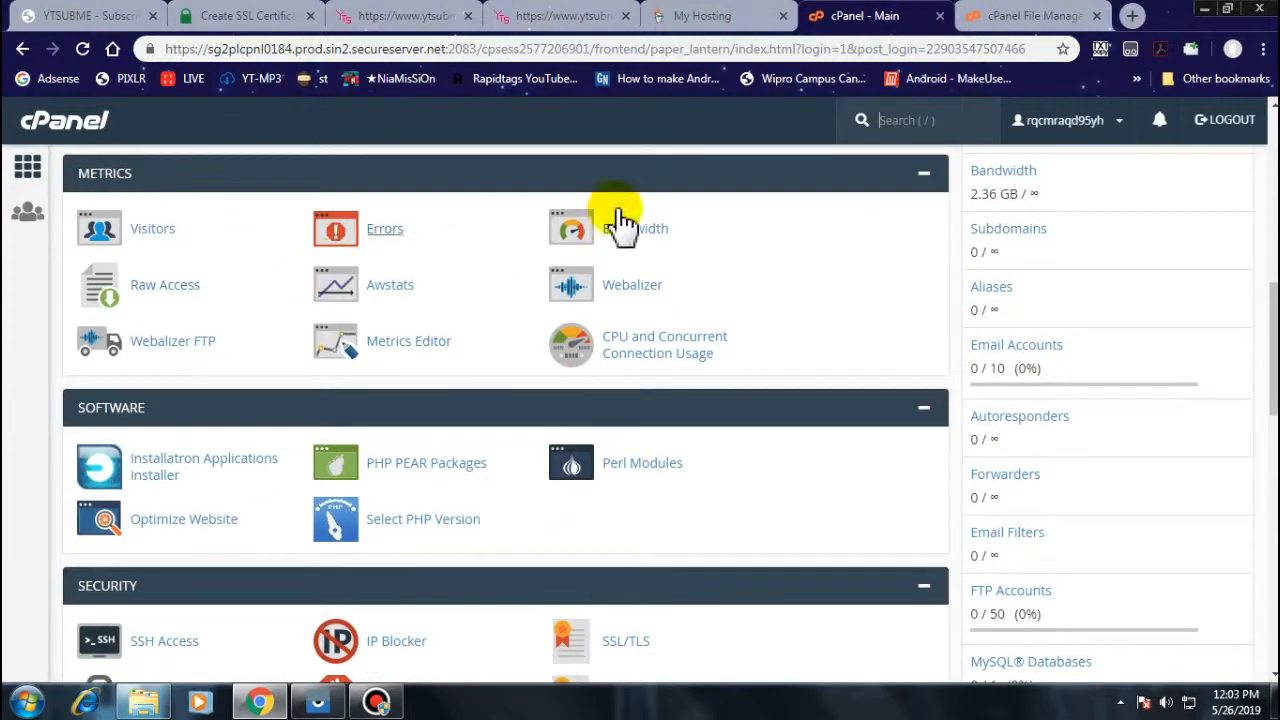
{"action": "scroll", "coordinate": [607, 343], "scroll_direction": "down", "scroll_amount": 3}
{"action": "right_click", "coordinate": [646, 416]}
{"action": "left_click", "coordinate": [680, 421]}
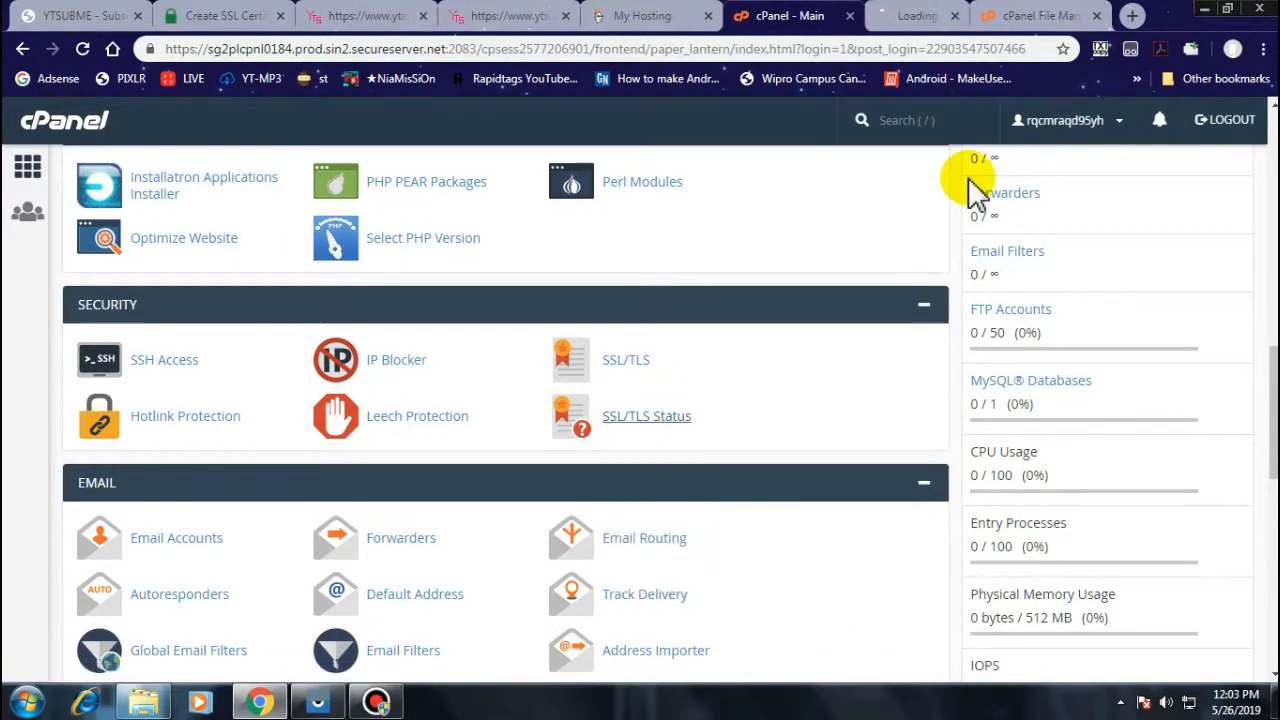
Step: Review the certificate status of ytsubme.com and its subdomains, and close the SSL/TLS Status page
{"action": "left_click", "coordinate": [905, 16]}
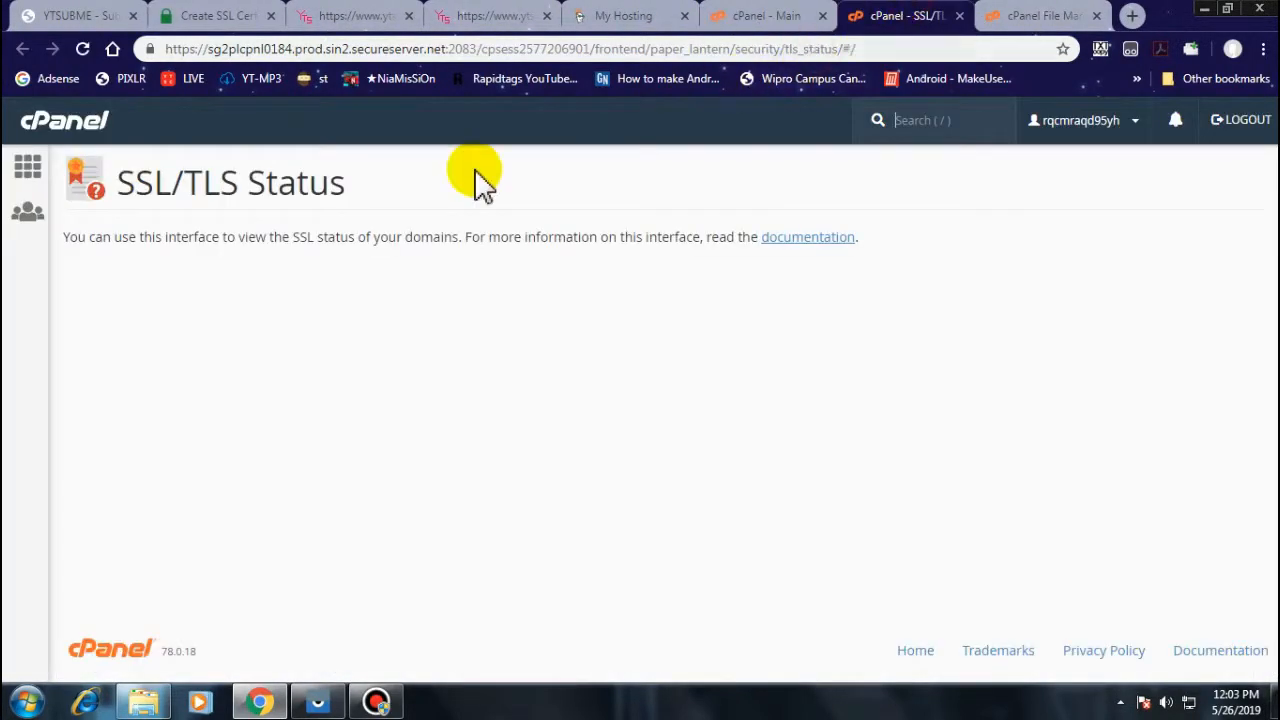
{"action": "left_click_drag", "start_coordinate": [91, 240], "coordinate": [315, 240]}
{"action": "scroll", "coordinate": [694, 300], "scroll_direction": "down", "scroll_amount": 2}
{"action": "left_click_drag", "start_coordinate": [730, 303], "coordinate": [888, 292]}
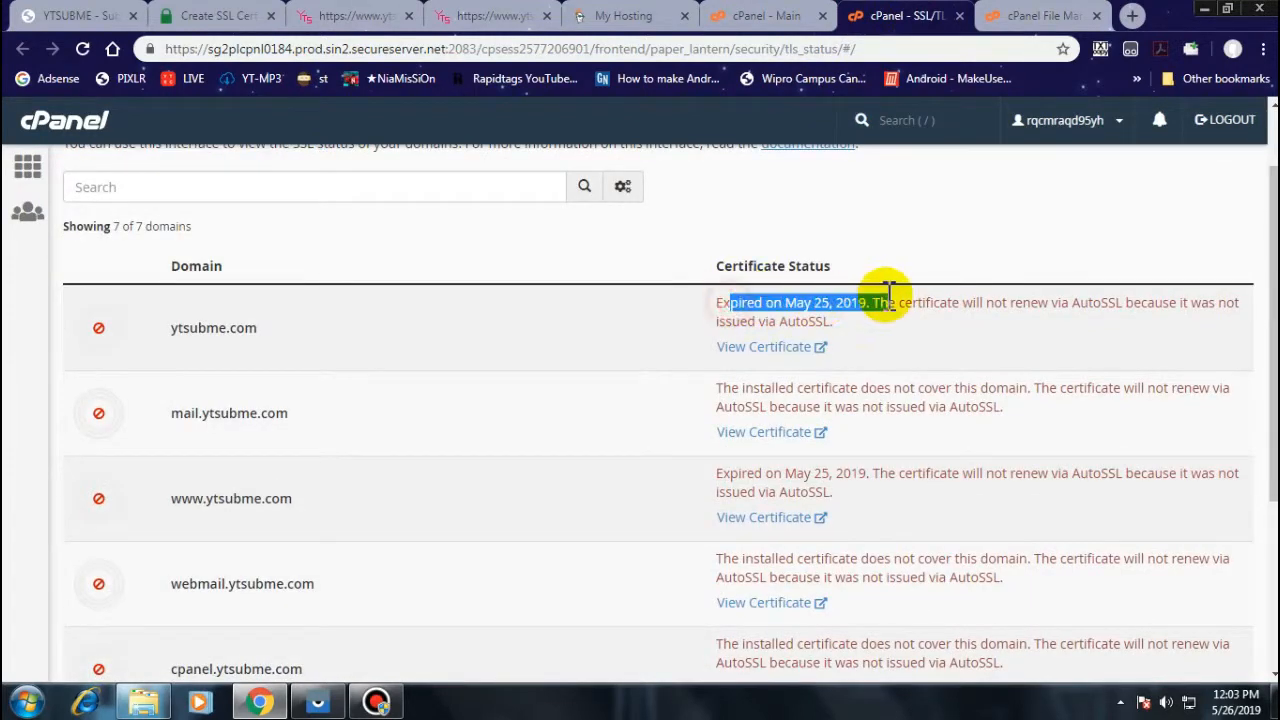
{"action": "left_click", "coordinate": [959, 16]}
Step: Open the SSL site management page under SSL/TLS and uninstall the existing ytsubme.com certificate, confirming the SSL host deletion
{"action": "left_click", "coordinate": [586, 352]}
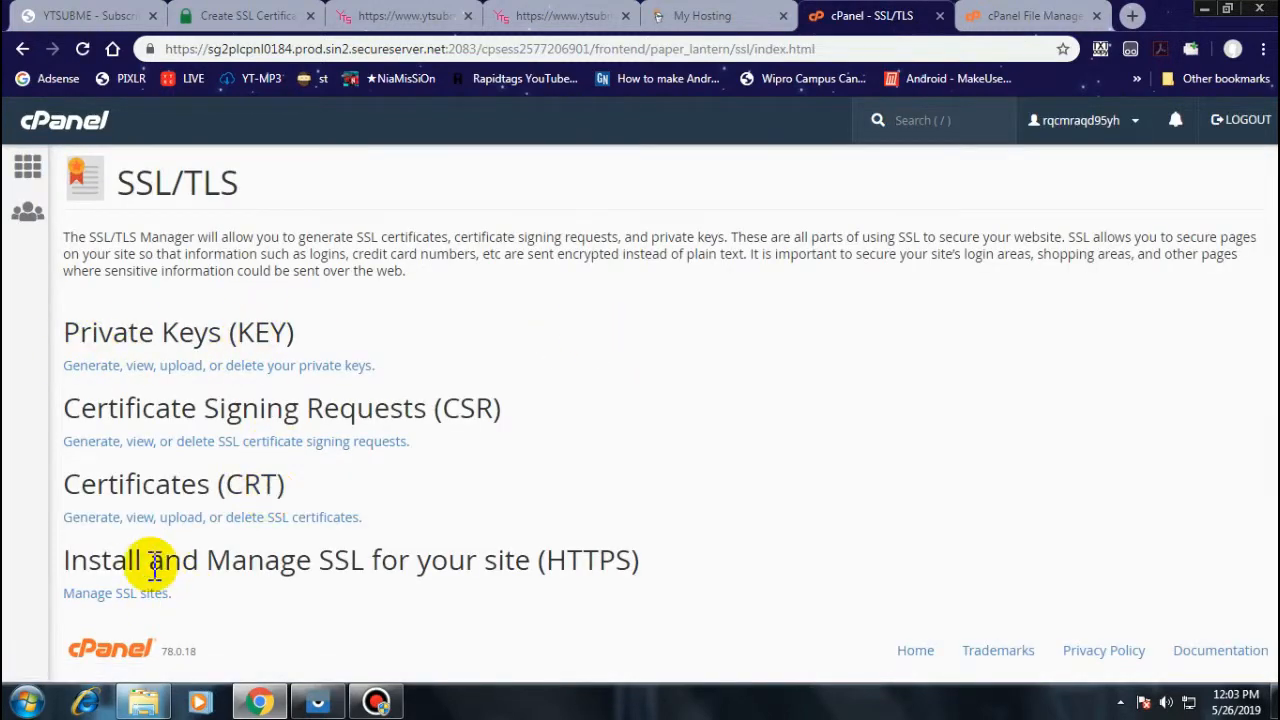
{"action": "left_click", "coordinate": [127, 594]}
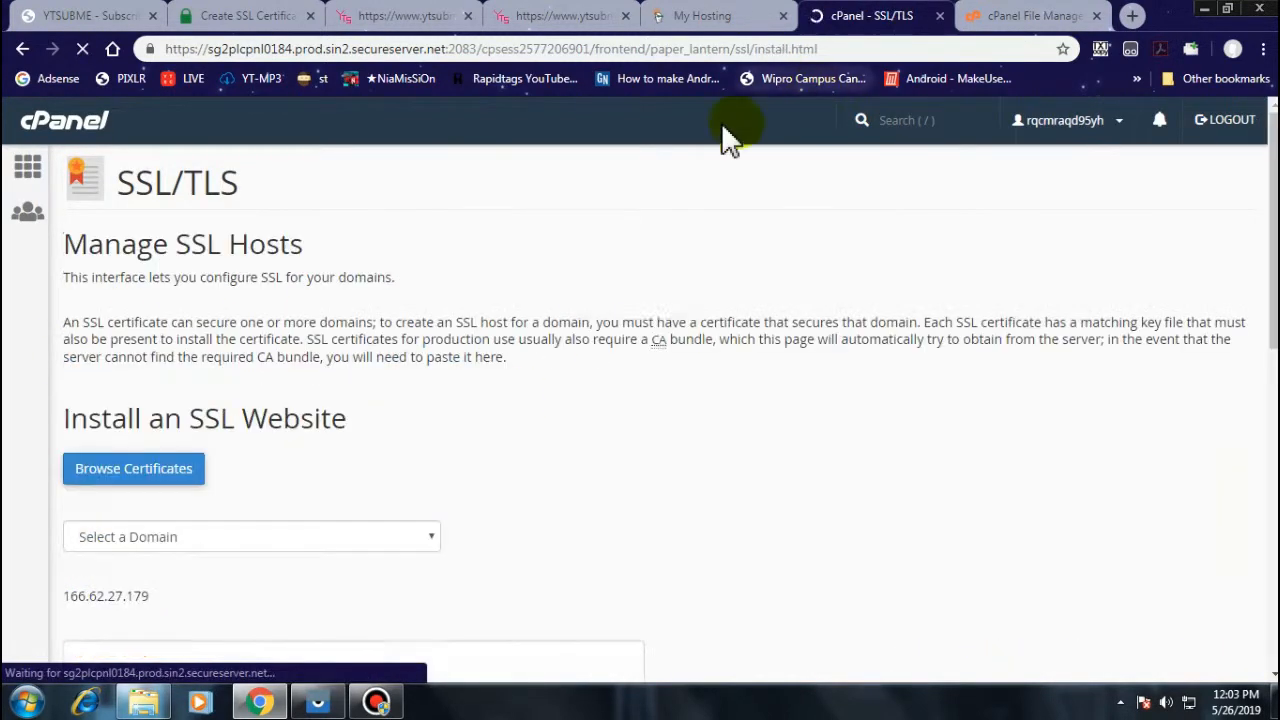
{"action": "scroll", "coordinate": [229, 443], "scroll_direction": "down", "scroll_amount": 6}
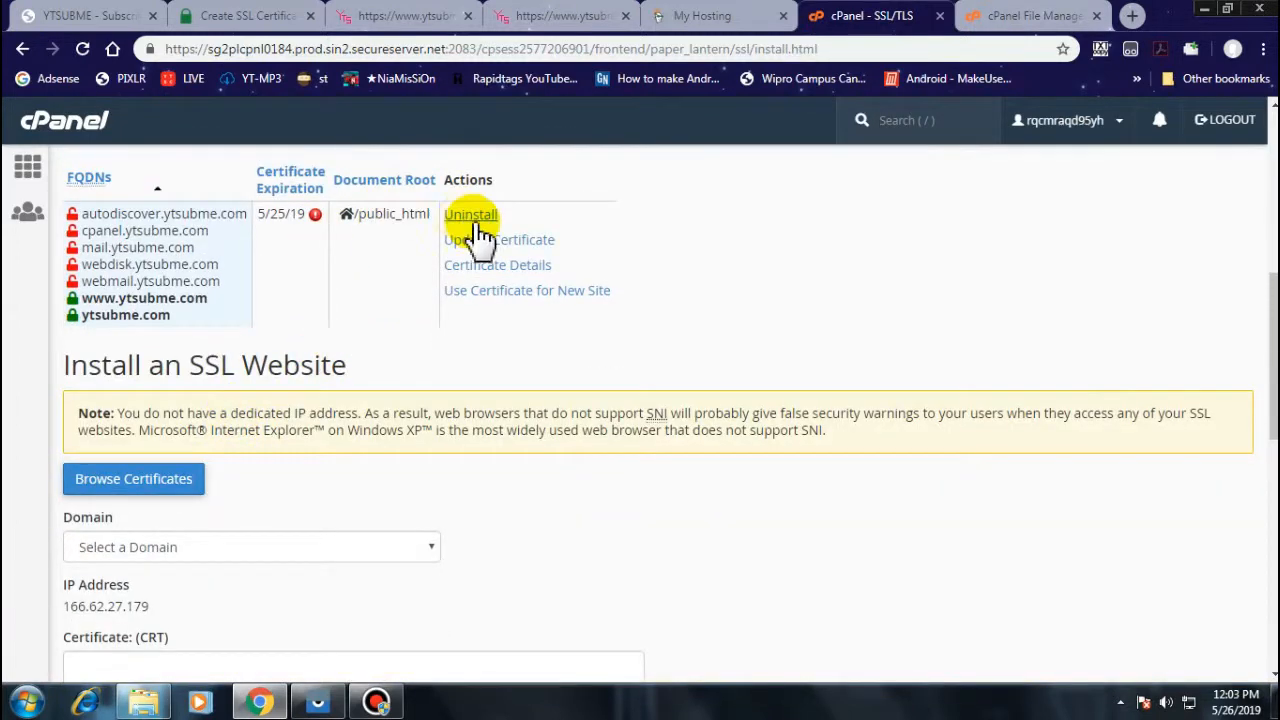
{"action": "scroll", "coordinate": [477, 234], "scroll_direction": "up", "scroll_amount": 1}
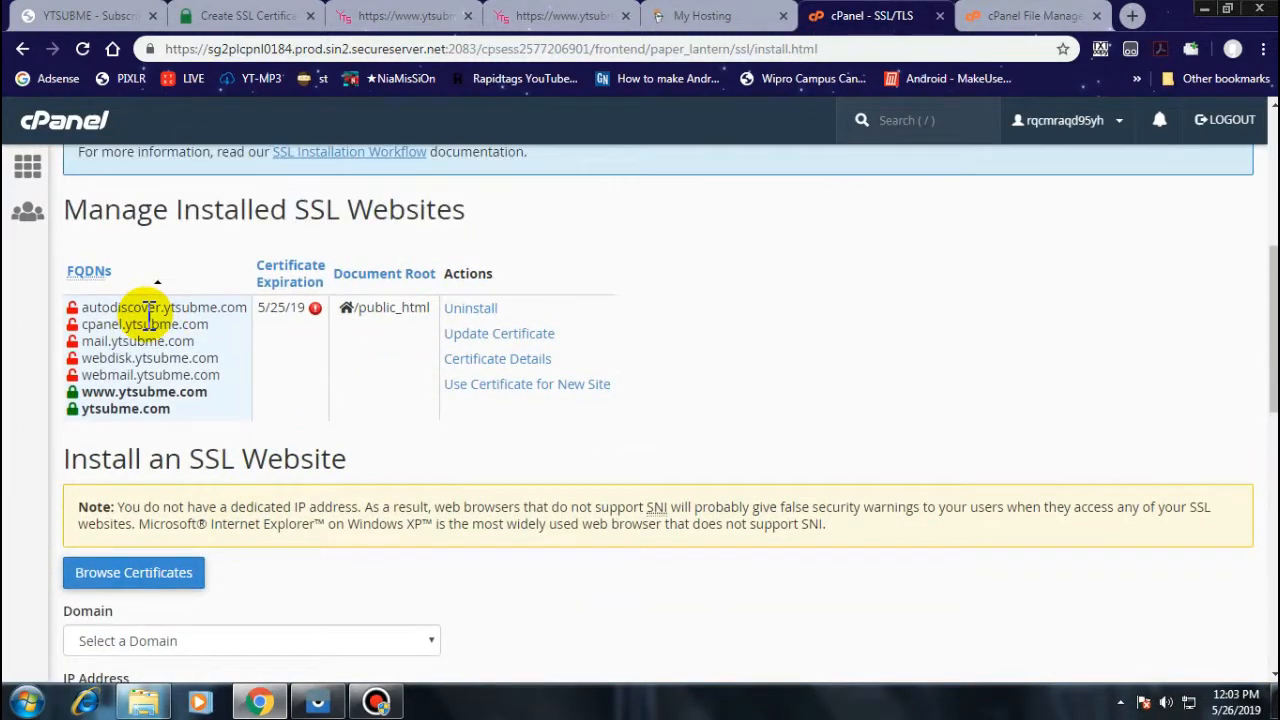
{"action": "left_click", "coordinate": [470, 309]}
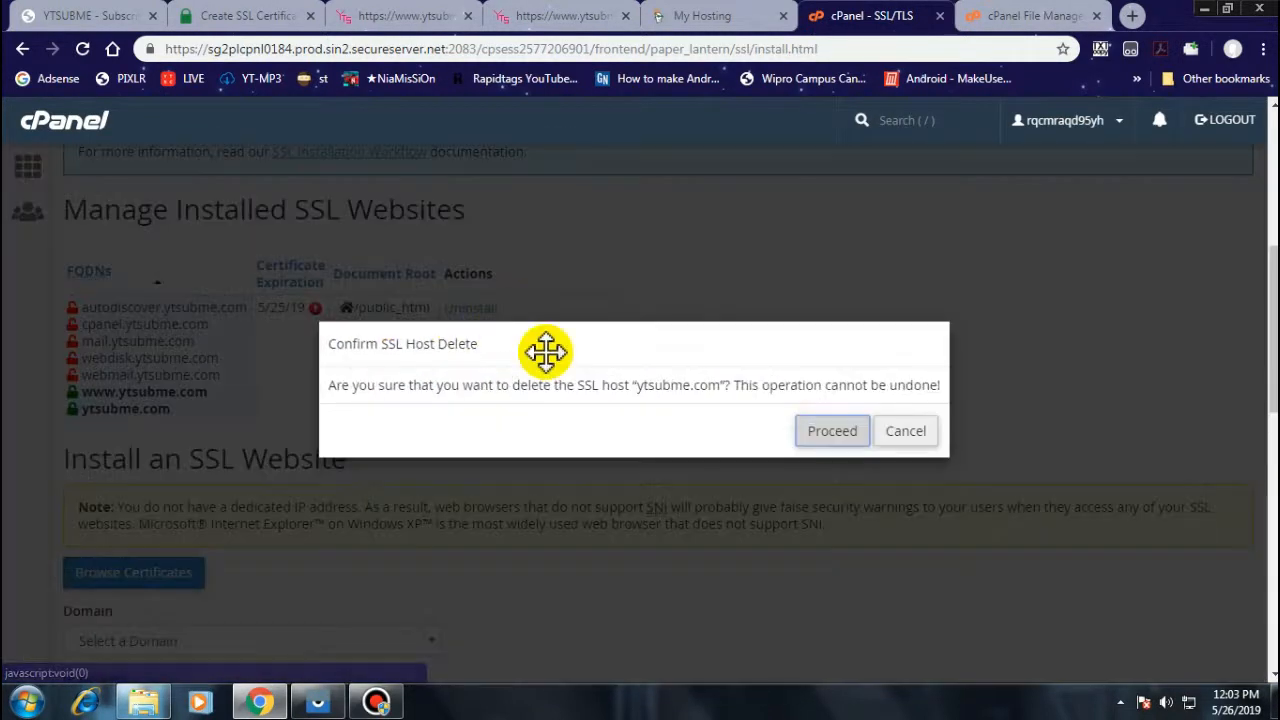
{"action": "left_click", "coordinate": [822, 431]}
Step: Choose ytsubme.com as the domain for the new SSL installation and try autofilling the certificate by domain
{"action": "scroll", "coordinate": [300, 320], "scroll_direction": "down", "scroll_amount": 4}
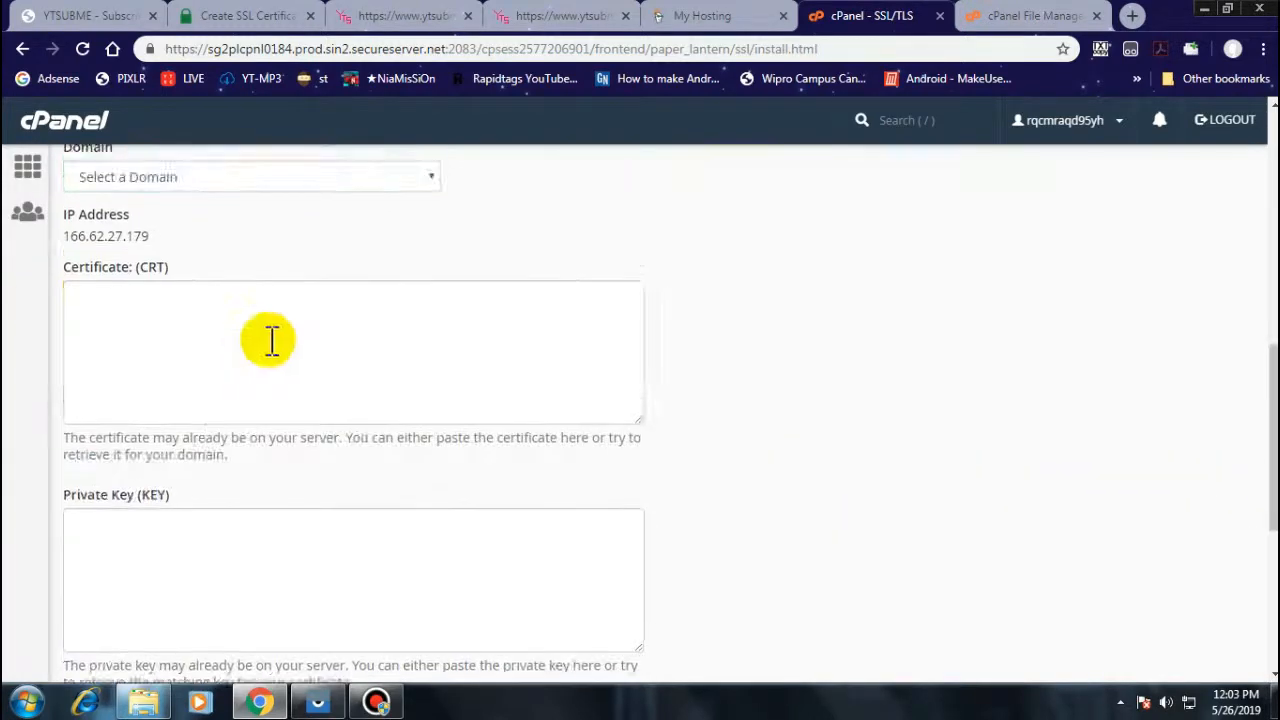
{"action": "scroll", "coordinate": [240, 370], "scroll_direction": "up", "scroll_amount": 4}
{"action": "scroll", "coordinate": [185, 400], "scroll_direction": "down", "scroll_amount": 3}
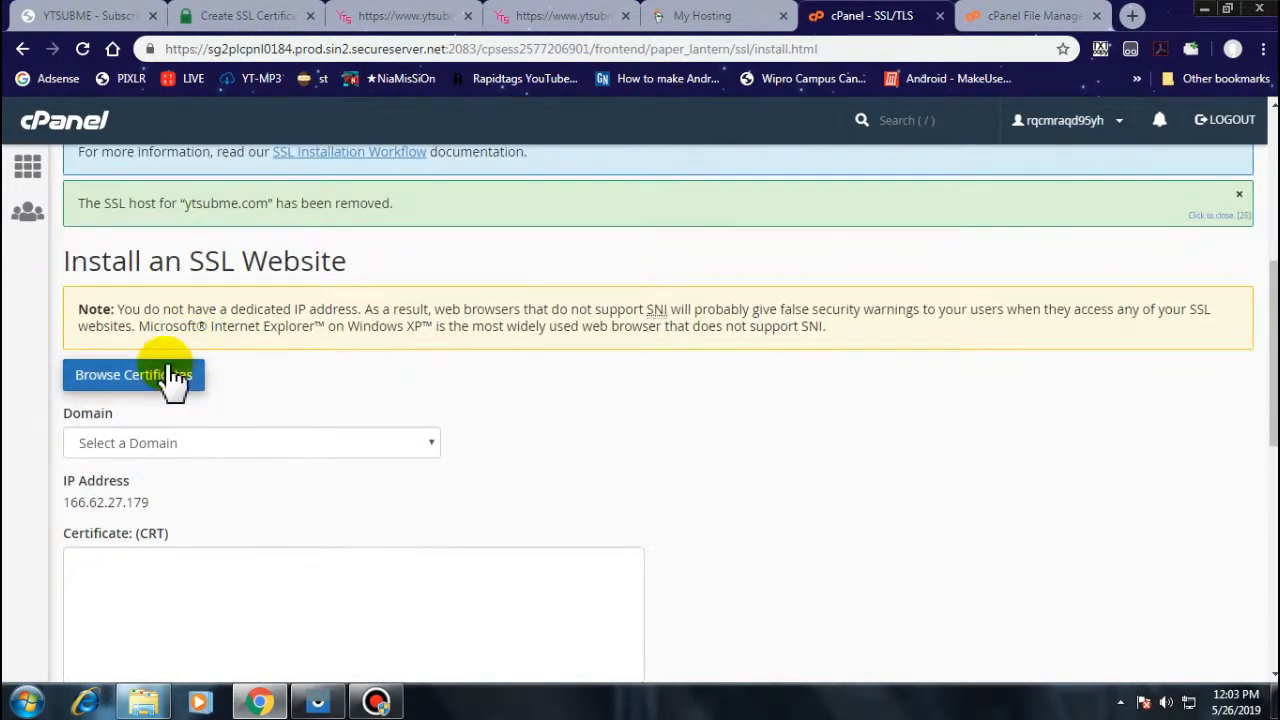
{"action": "left_click", "coordinate": [165, 350]}
{"action": "left_click", "coordinate": [186, 397]}
{"action": "scroll", "coordinate": [220, 360], "scroll_direction": "down", "scroll_amount": 3}
{"action": "scroll", "coordinate": [250, 330], "scroll_direction": "up", "scroll_amount": 2}
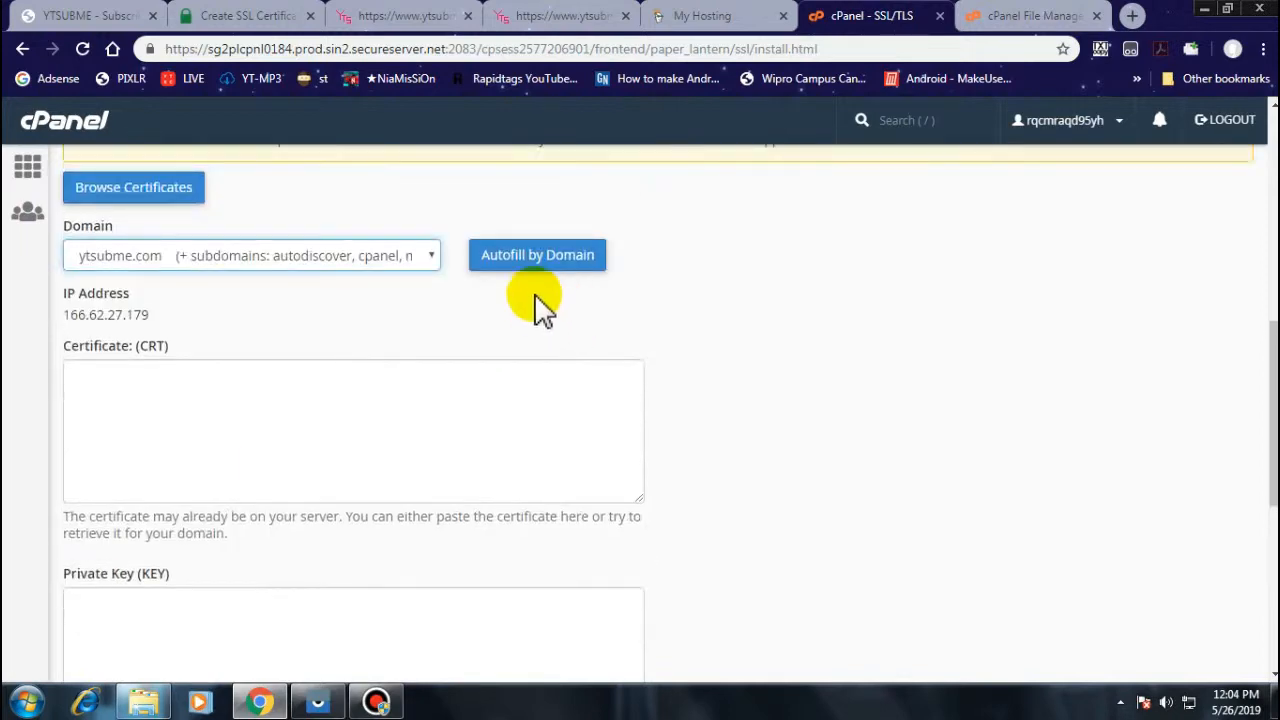
{"action": "left_click", "coordinate": [537, 257]}
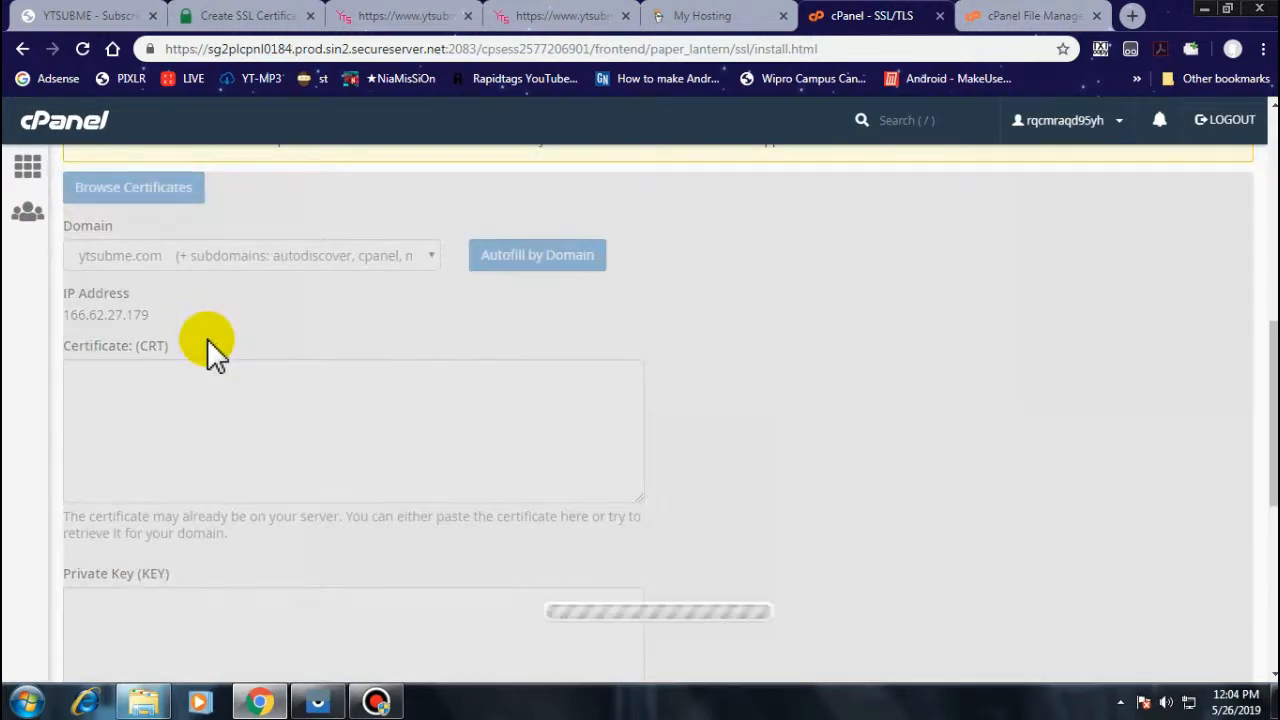
Step: Copy the generated certificate and private key from SSL For Free into the matching cPanel installation fields for ytsubme.com
{"action": "scroll", "coordinate": [160, 385], "scroll_direction": "down", "scroll_amount": 5}
{"action": "scroll", "coordinate": [340, 380], "scroll_direction": "up", "scroll_amount": 9}
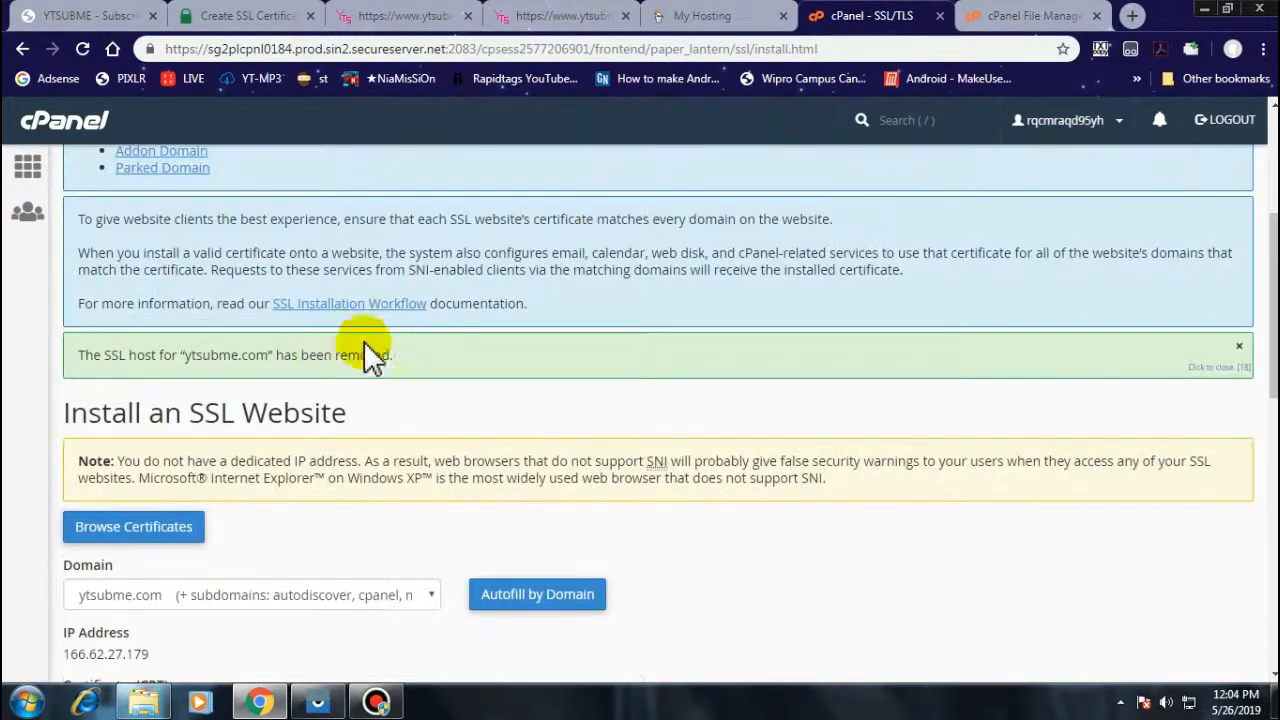
{"action": "scroll", "coordinate": [380, 365], "scroll_direction": "down", "scroll_amount": 5}
{"action": "scroll", "coordinate": [240, 440], "scroll_direction": "up", "scroll_amount": 2}
{"action": "scroll", "coordinate": [180, 420], "scroll_direction": "down", "scroll_amount": 2}
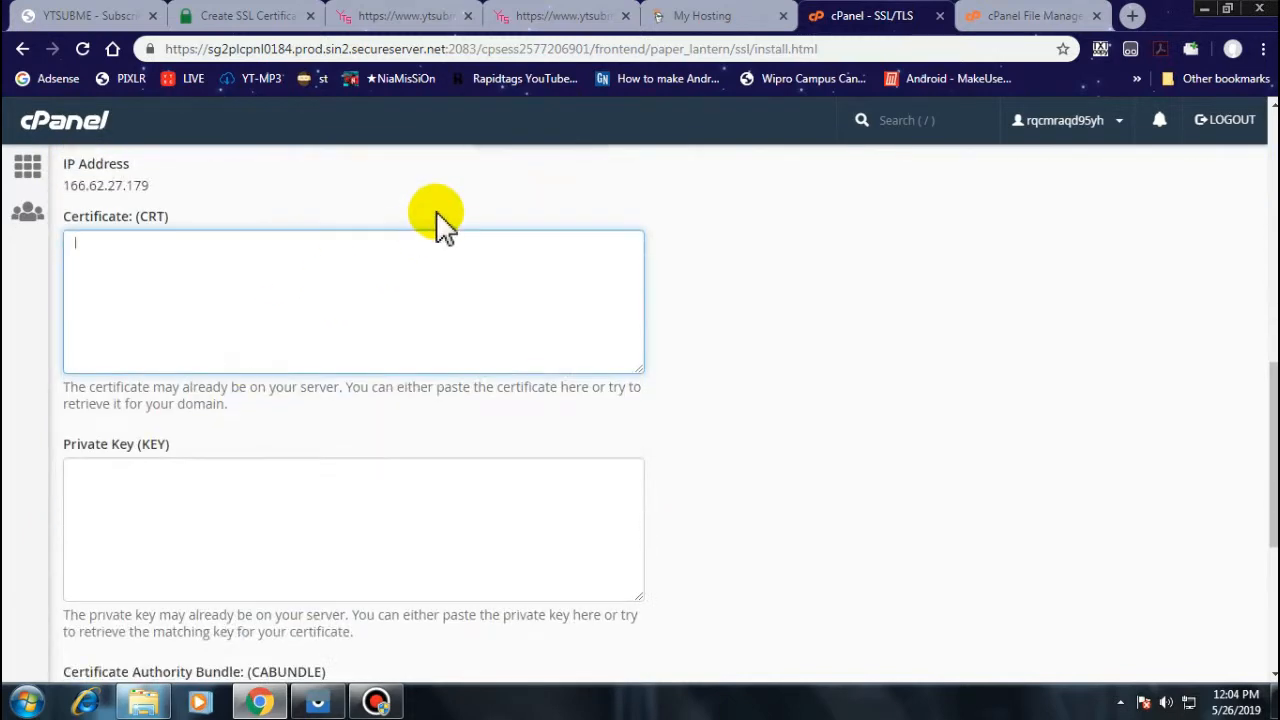
{"action": "left_click", "coordinate": [560, 17]}
{"action": "left_click", "coordinate": [392, 17]}
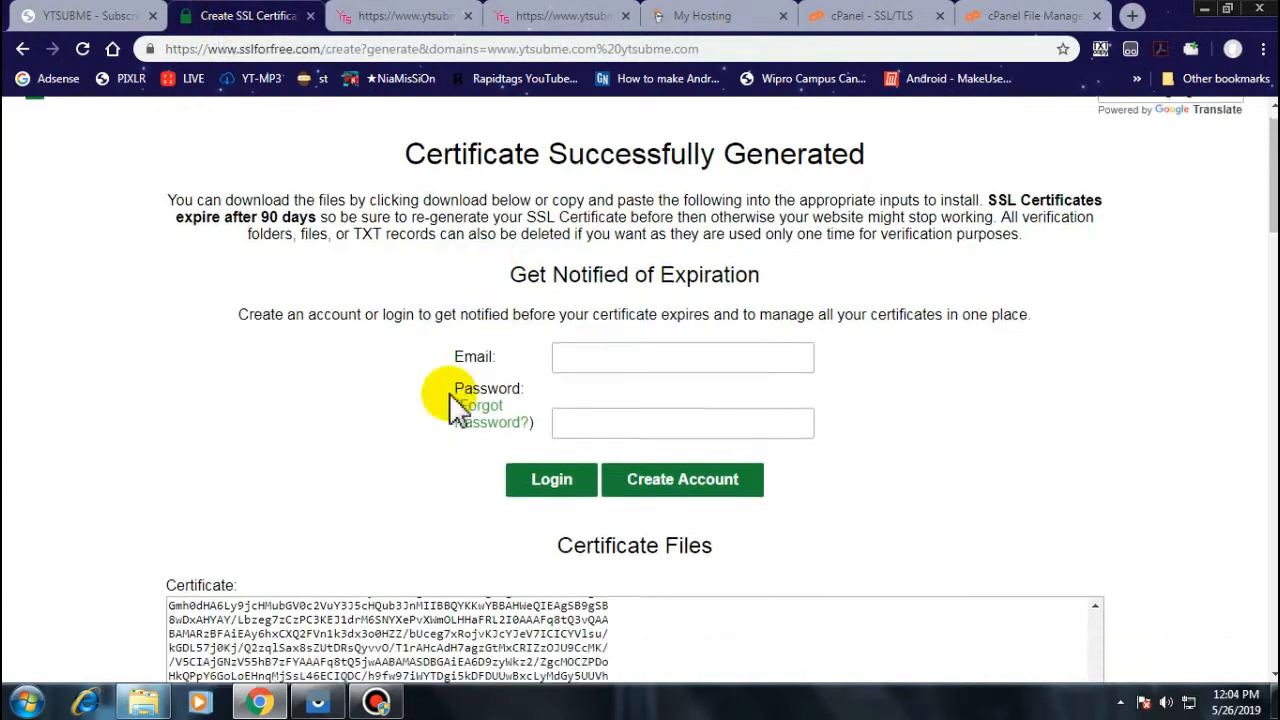
{"action": "scroll", "coordinate": [294, 488], "scroll_direction": "down", "scroll_amount": 3}
{"action": "left_click", "coordinate": [294, 488]}
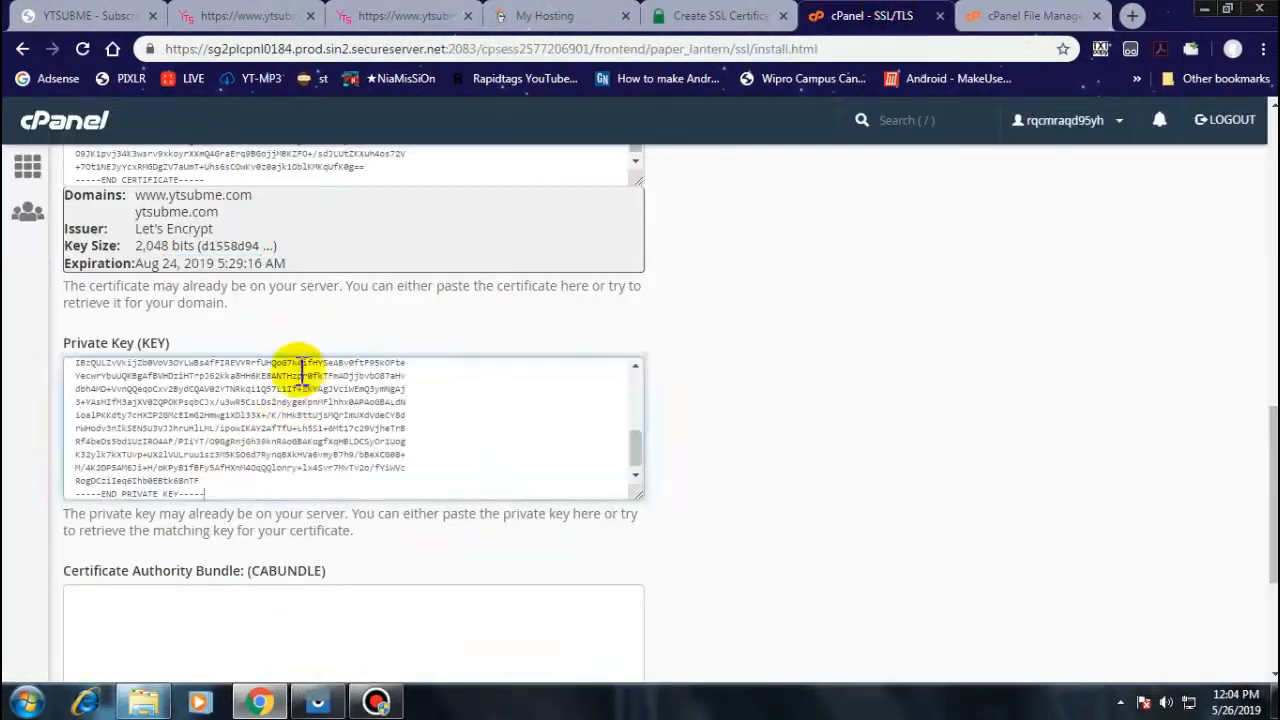
Step: Copy the CA bundle from SSL For Free into the Certificate Authority Bundle field and install the certificate
{"action": "left_click", "coordinate": [343, 597]}
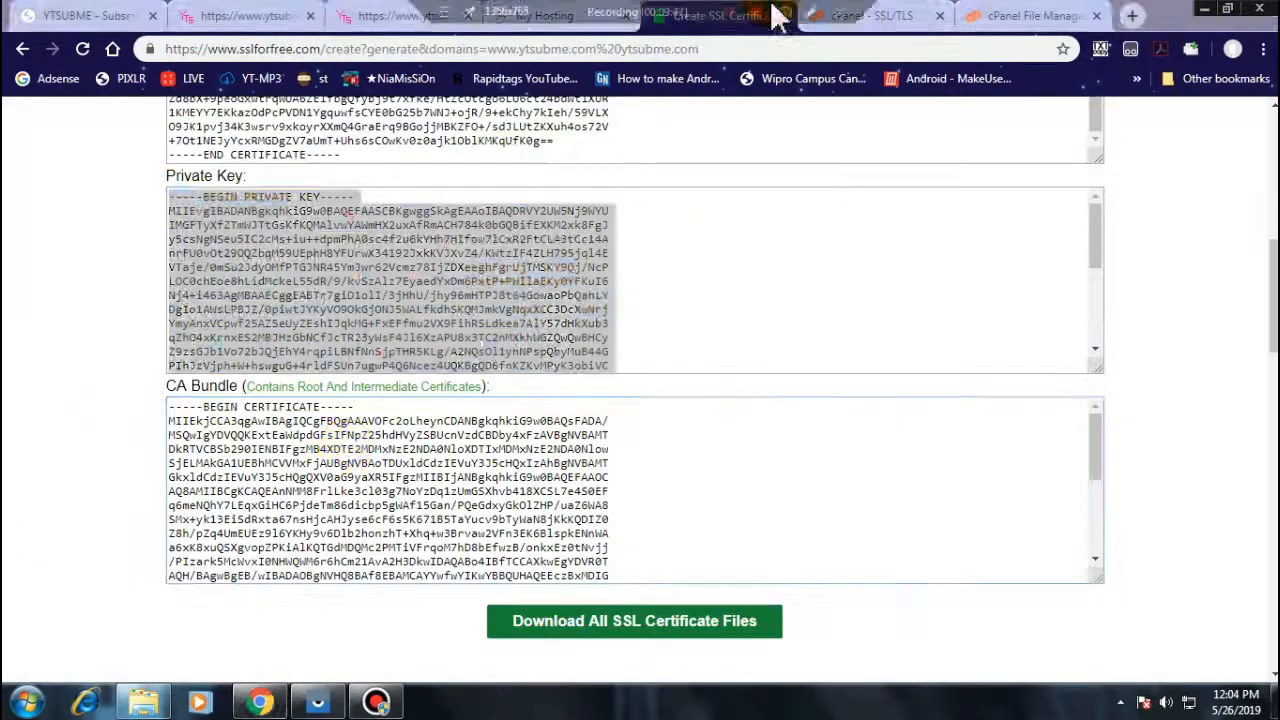
{"action": "left_click", "coordinate": [629, 514]}
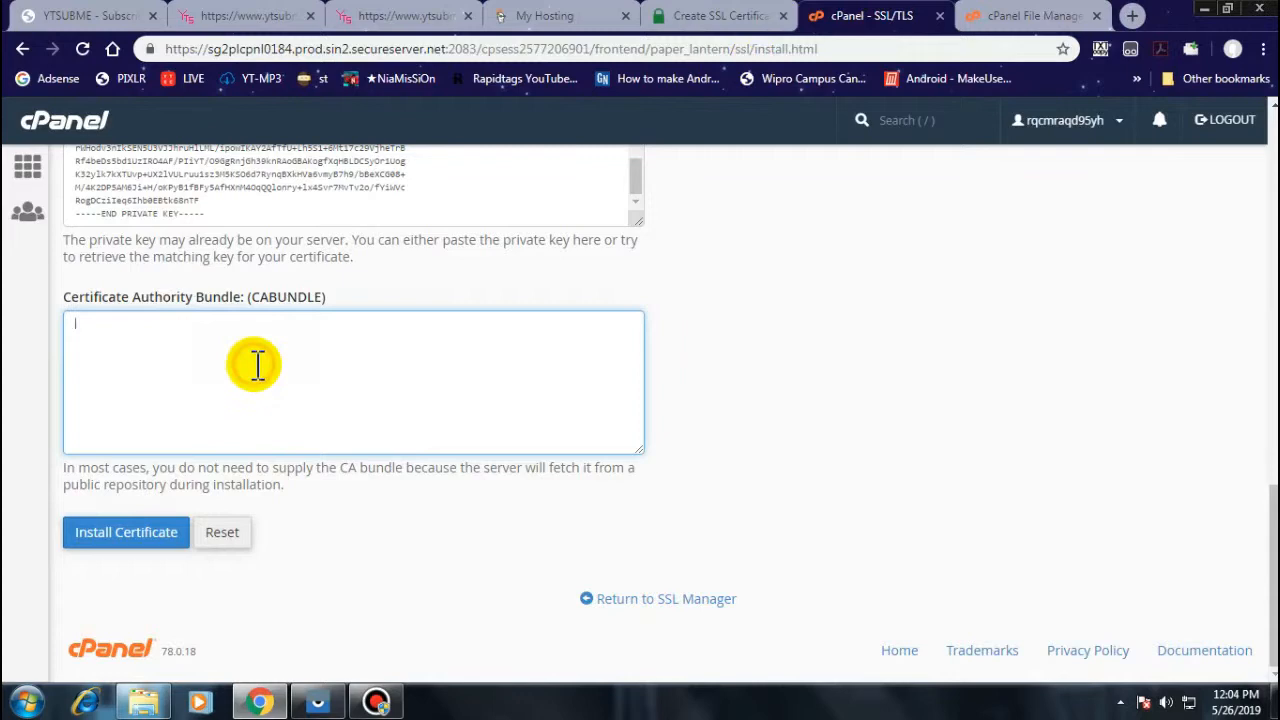
{"action": "key", "text": "ctrl+v"}
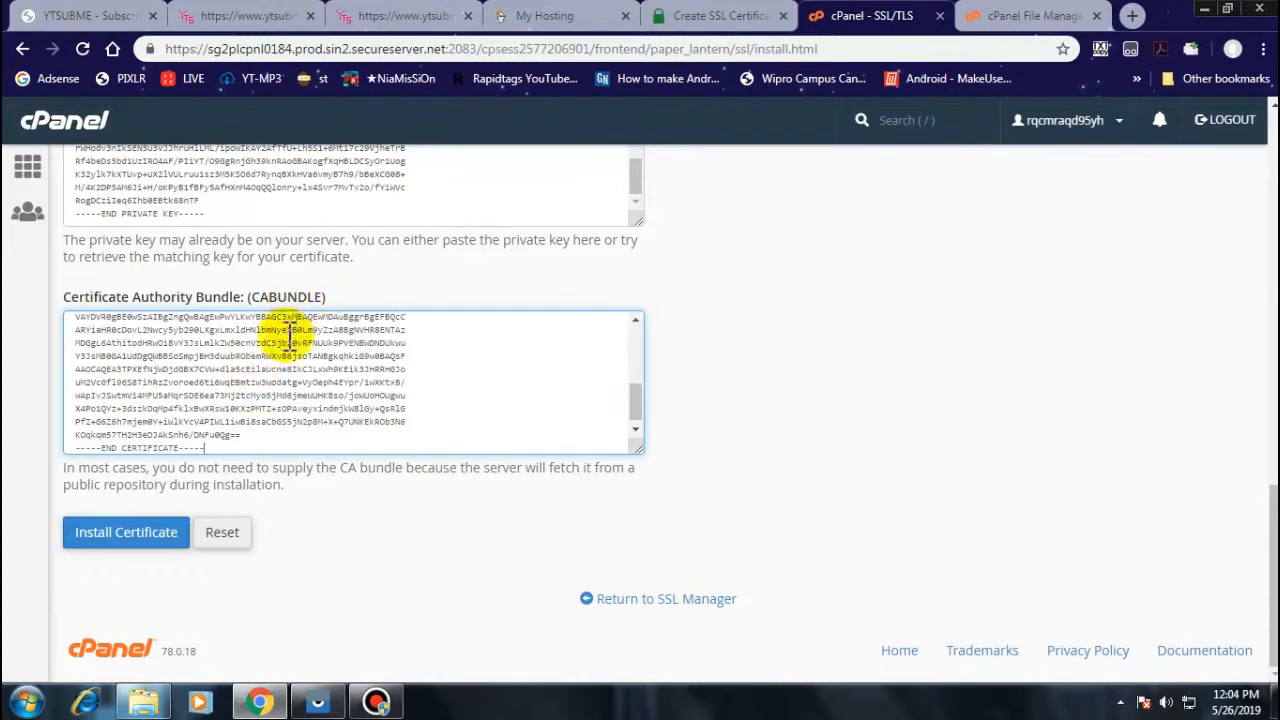
{"action": "left_click", "coordinate": [133, 538]}
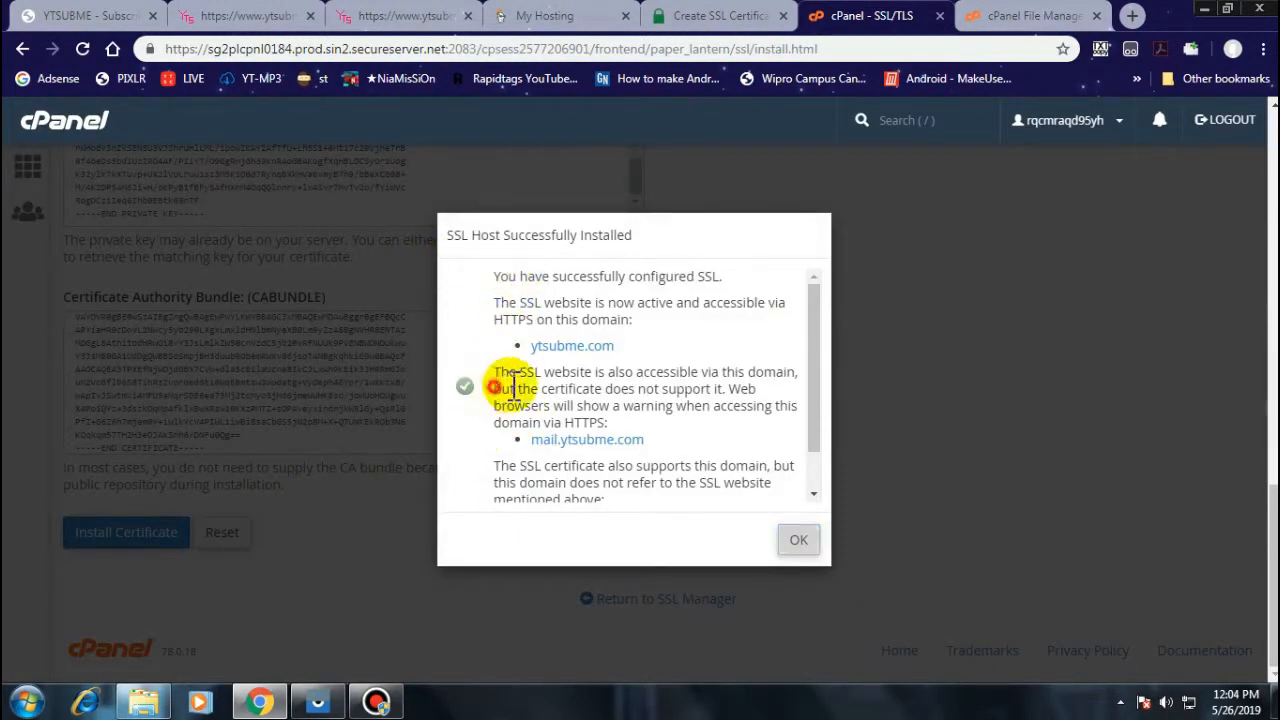
Step: Read through the SSL host installation message and acknowledge it to reload the page
{"action": "left_click_drag", "start_coordinate": [494, 387], "coordinate": [746, 369]}
{"action": "scroll", "coordinate": [640, 390], "scroll_direction": "down", "scroll_amount": 1}
{"action": "scroll", "coordinate": [603, 366], "scroll_direction": "up", "scroll_amount": 3}
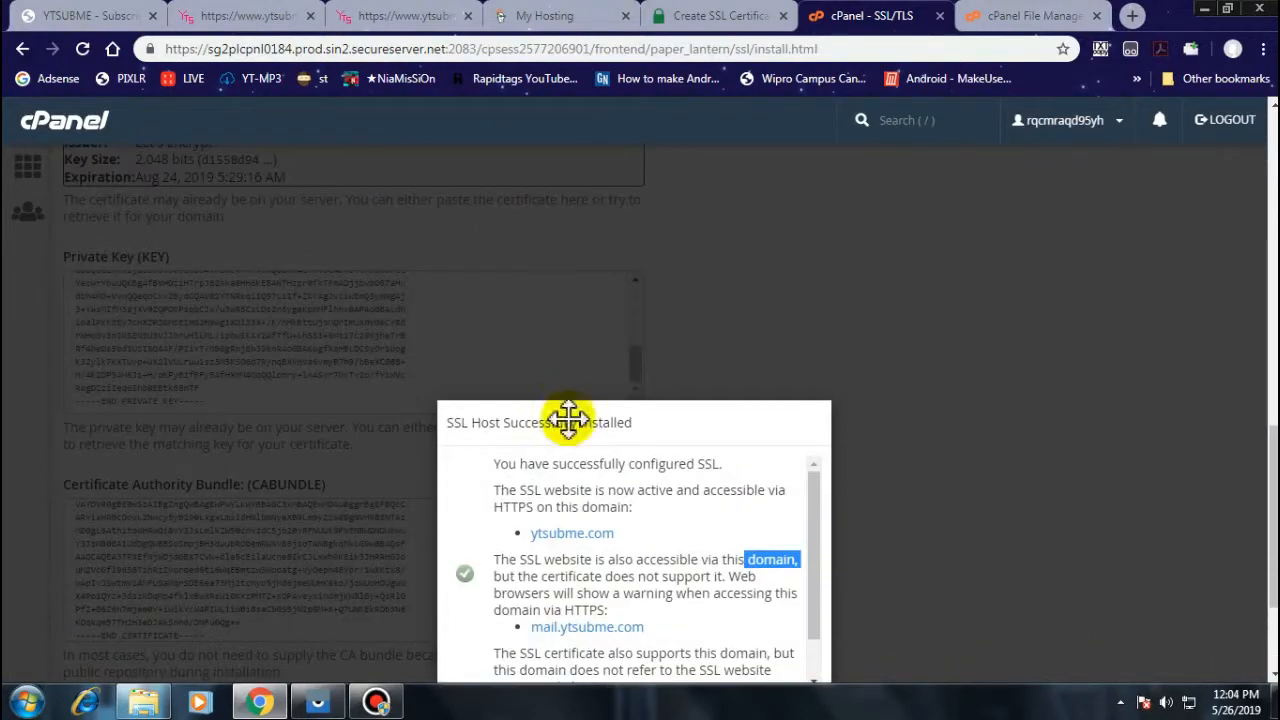
{"action": "scroll", "coordinate": [578, 545], "scroll_direction": "down", "scroll_amount": 3}
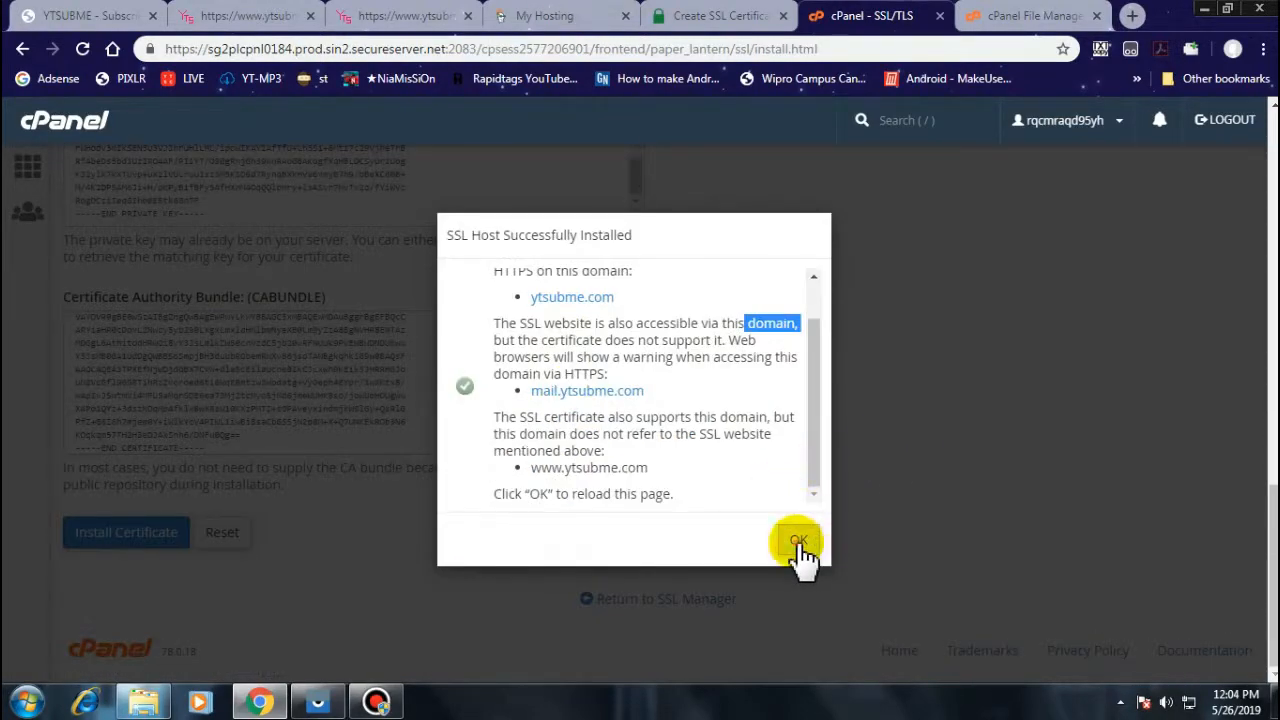
{"action": "left_click", "coordinate": [798, 543]}
{"action": "scroll", "coordinate": [230, 420], "scroll_direction": "down", "scroll_amount": 5}
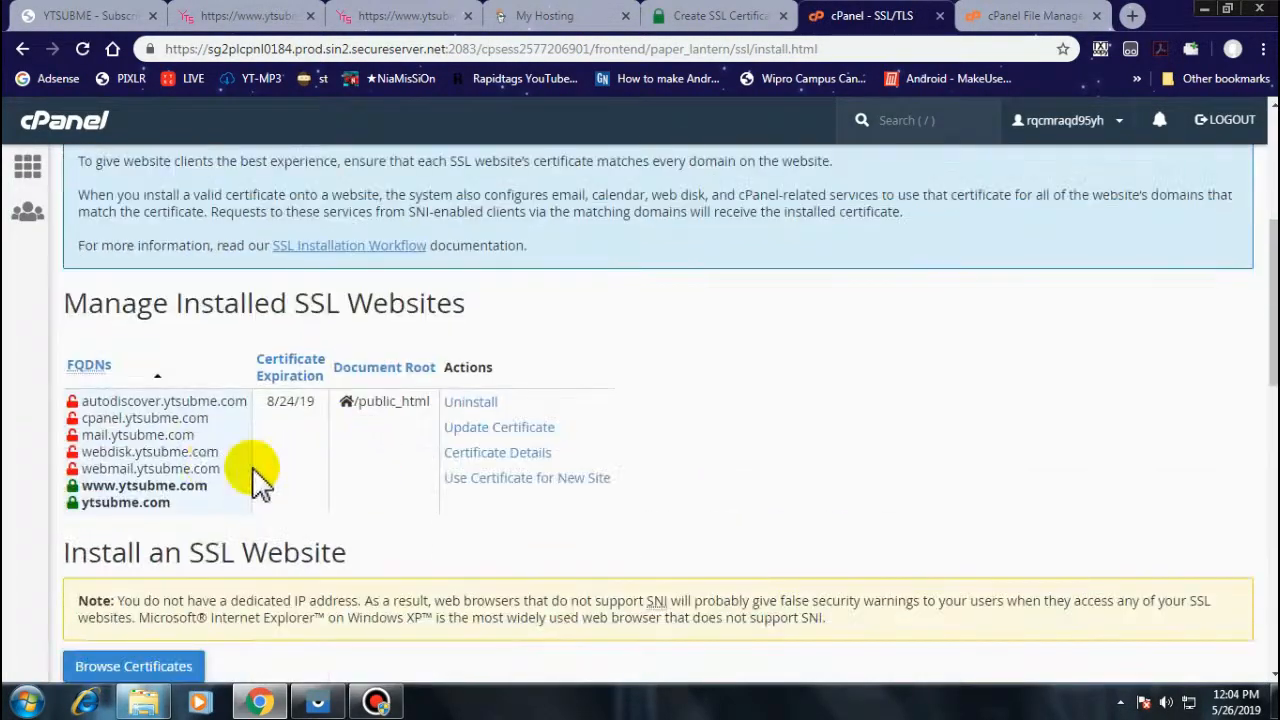
{"action": "left_click_drag", "start_coordinate": [197, 486], "coordinate": [120, 418]}
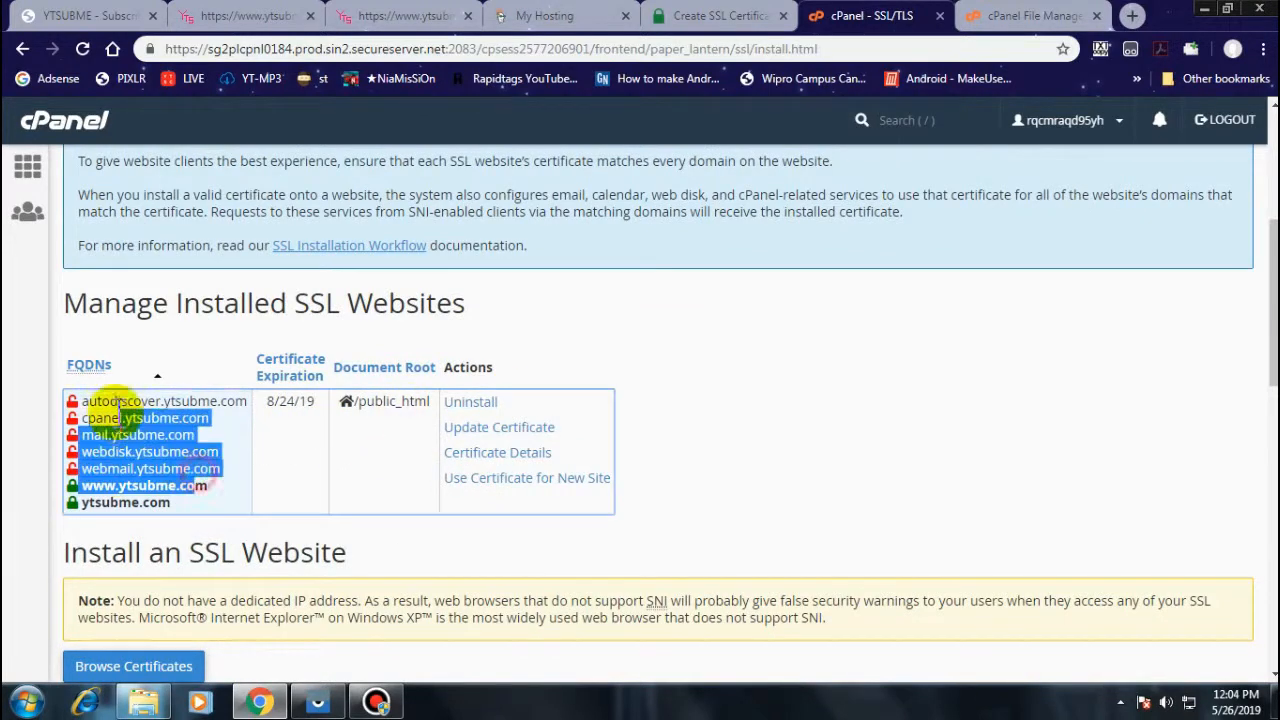
{"action": "scroll", "coordinate": [115, 410], "scroll_direction": "down", "scroll_amount": 1}
{"action": "left_click", "coordinate": [133, 415]}
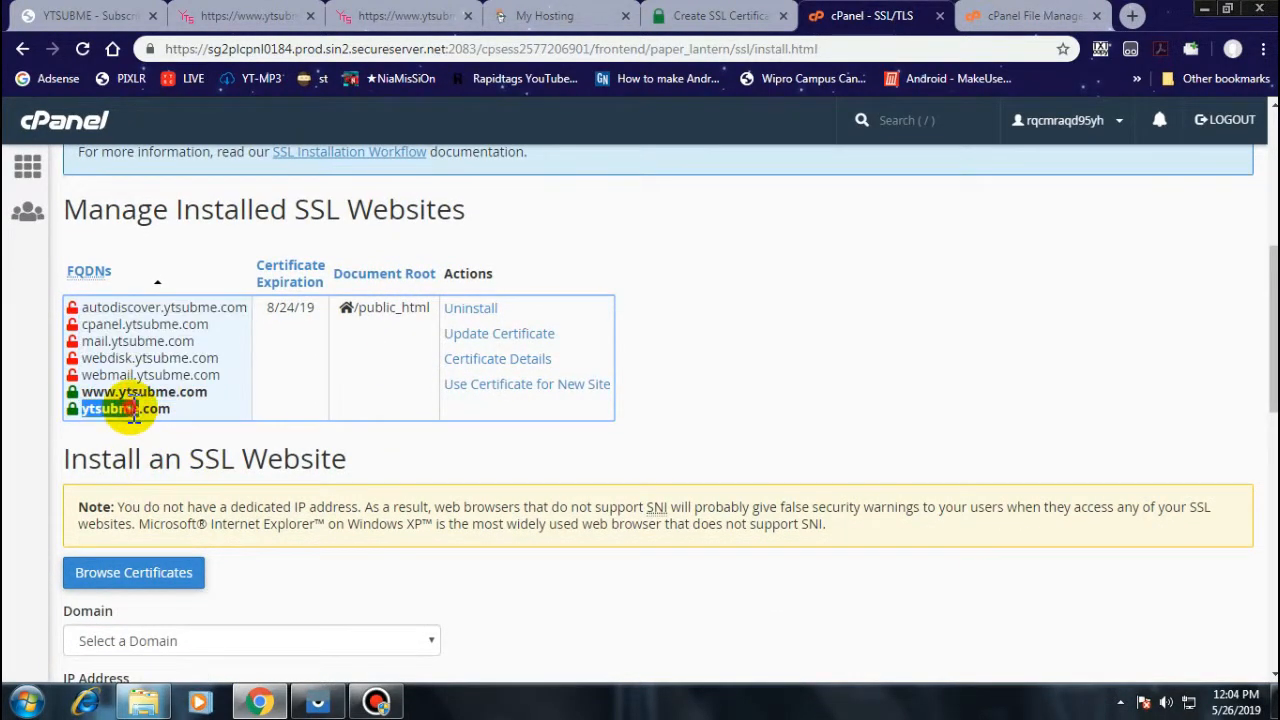
{"action": "scroll", "coordinate": [150, 392], "scroll_direction": "up", "scroll_amount": 1}
{"action": "left_click_drag", "start_coordinate": [197, 486], "coordinate": [100, 390]}
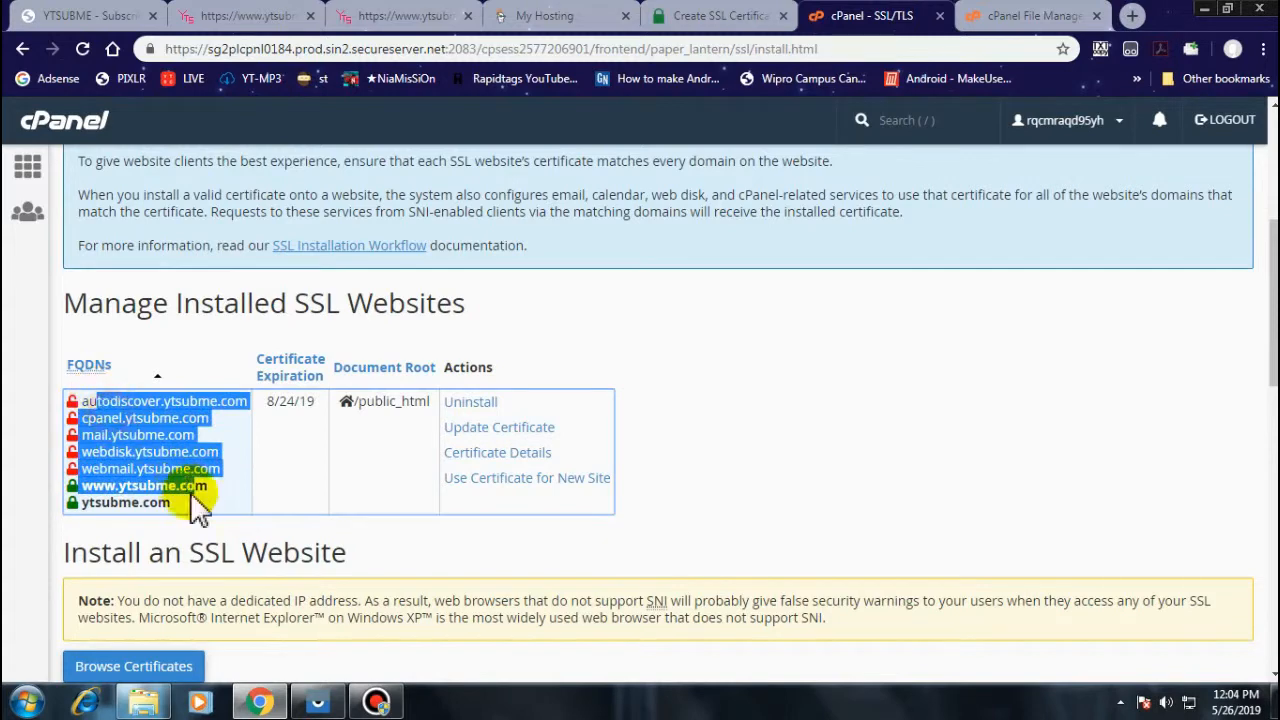
{"action": "scroll", "coordinate": [170, 470], "scroll_direction": "down", "scroll_amount": 1}
{"action": "left_click", "coordinate": [133, 410]}
{"action": "scroll", "coordinate": [495, 330], "scroll_direction": "down", "scroll_amount": 2}
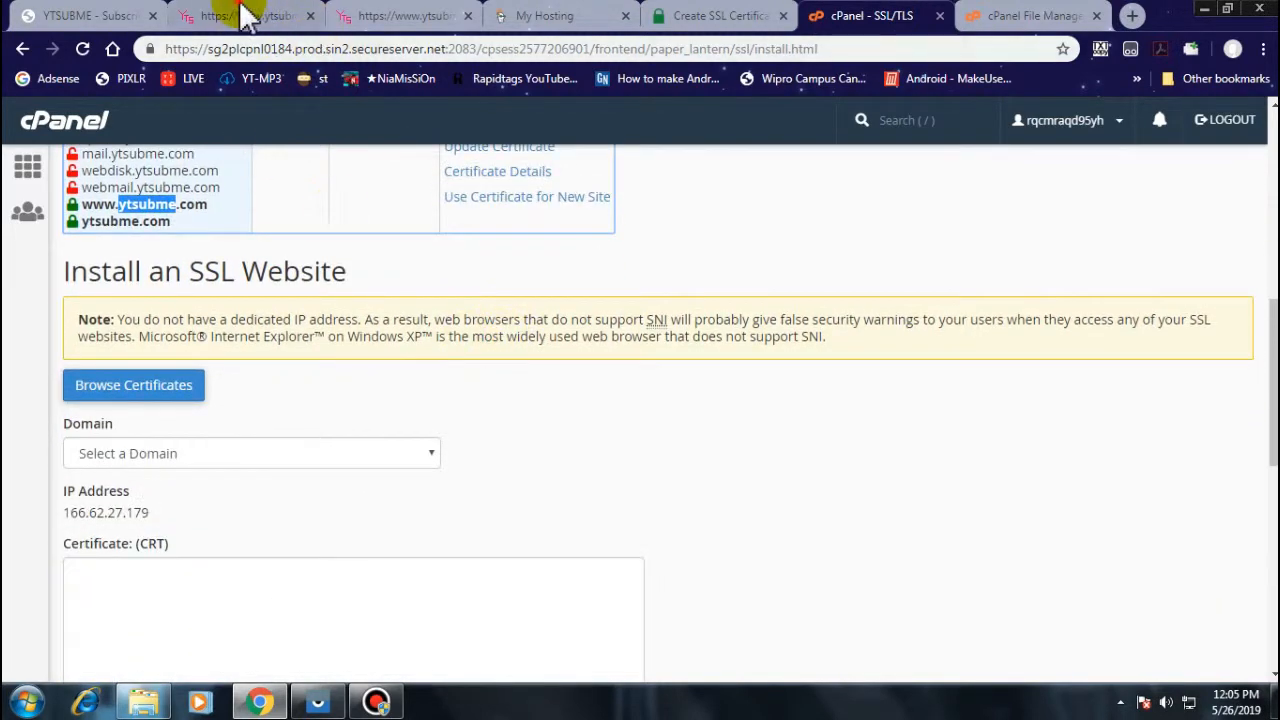
{"action": "left_click", "coordinate": [380, 14]}
{"action": "left_click", "coordinate": [245, 15]}
{"action": "left_click", "coordinate": [190, 52]}
{"action": "left_click", "coordinate": [10, 332]}
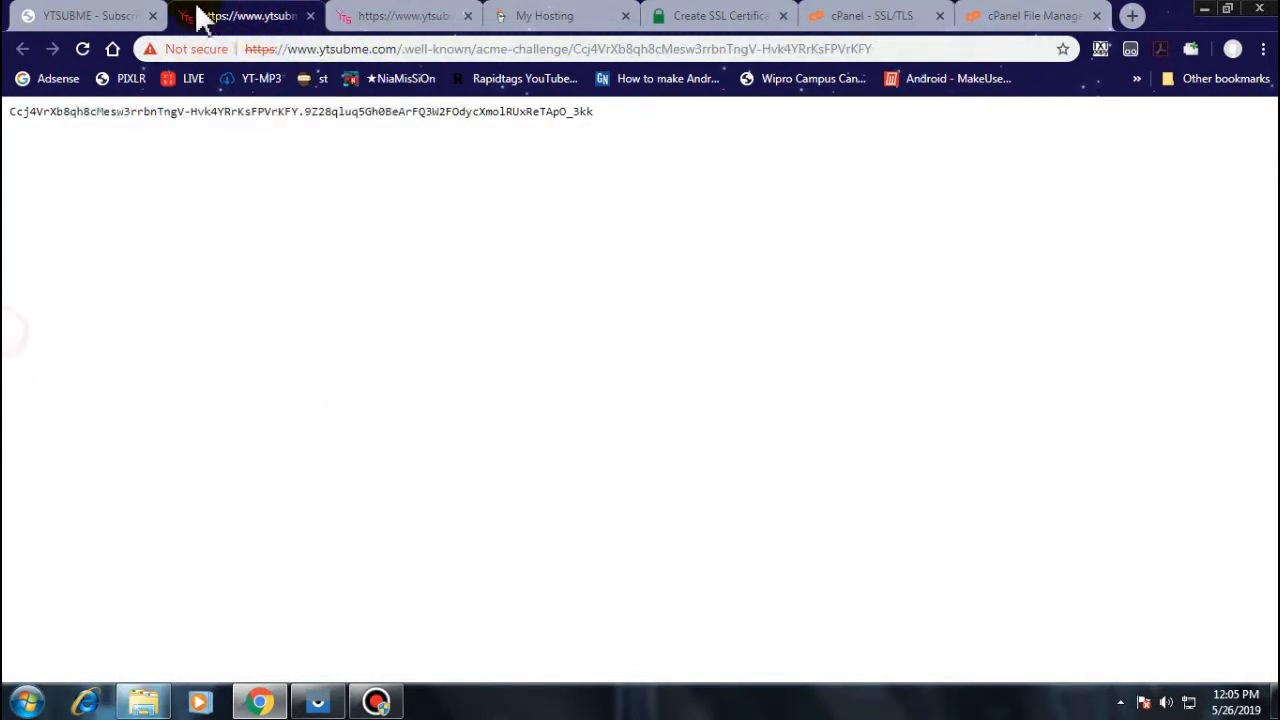
{"action": "left_click_drag", "start_coordinate": [393, 49], "coordinate": [1140, 23]}
{"action": "key", "text": "BackSpace"}
{"action": "key", "text": "Return"}
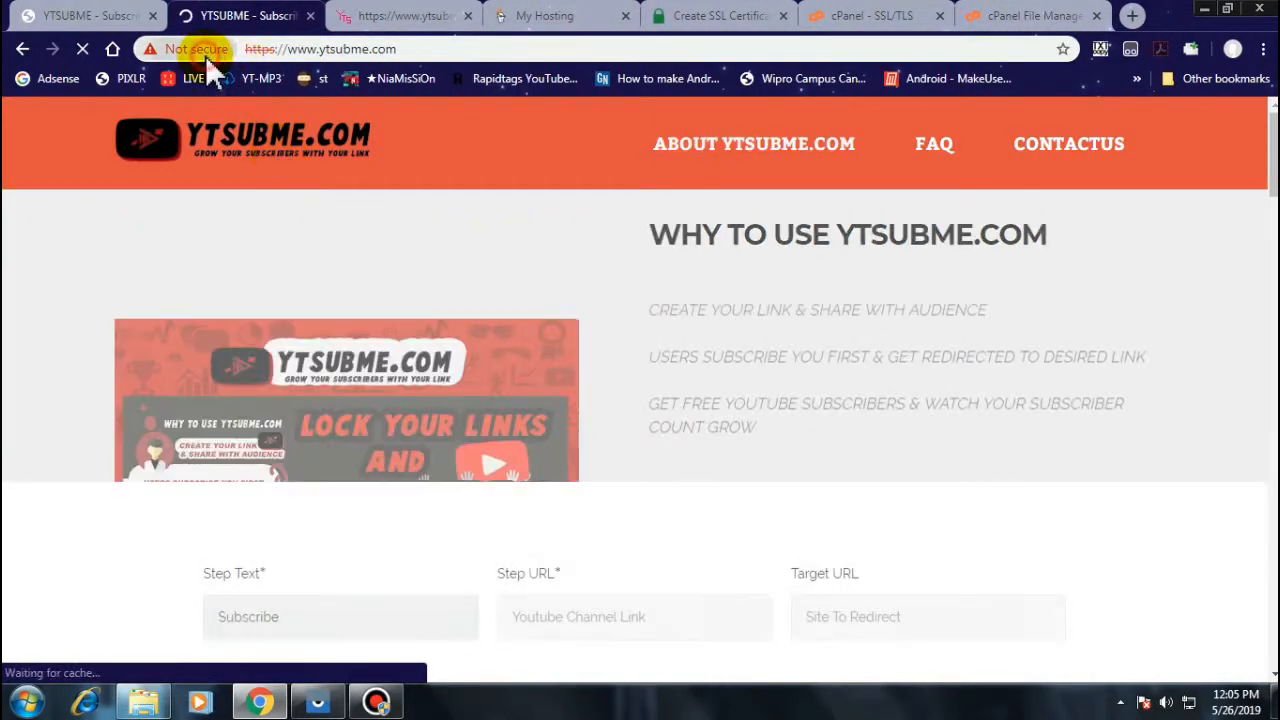
{"action": "left_click", "coordinate": [205, 52]}
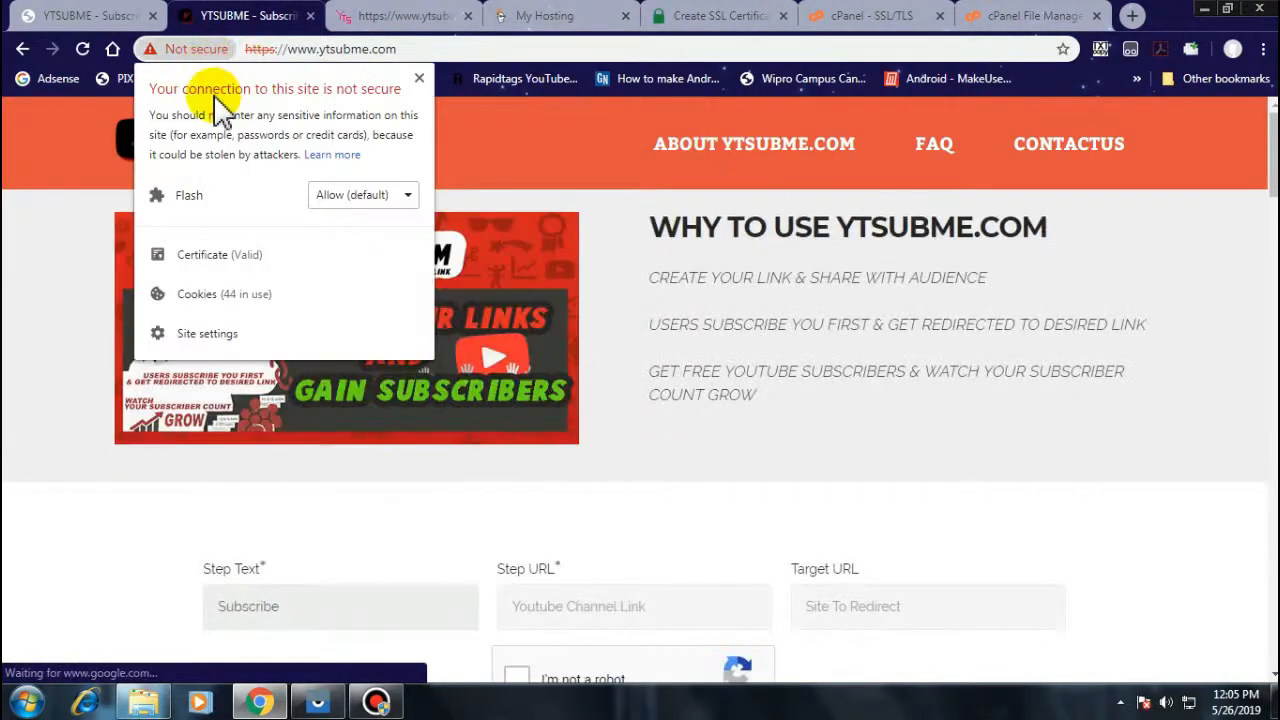
{"action": "scroll", "coordinate": [731, 491], "scroll_direction": "down", "scroll_amount": 5}
{"action": "left_click", "coordinate": [291, 46]}
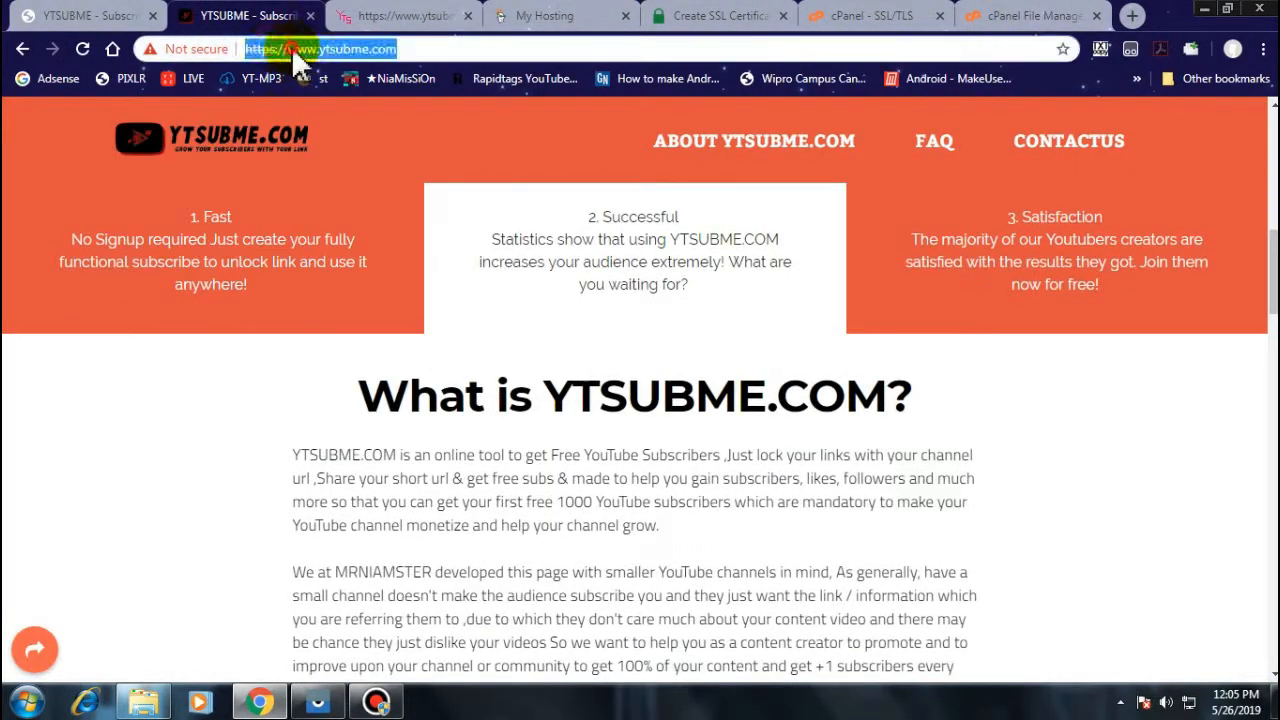
{"action": "key", "text": "BackSpace"}
{"action": "key", "text": "Return"}
{"action": "left_click", "coordinate": [393, 50]}
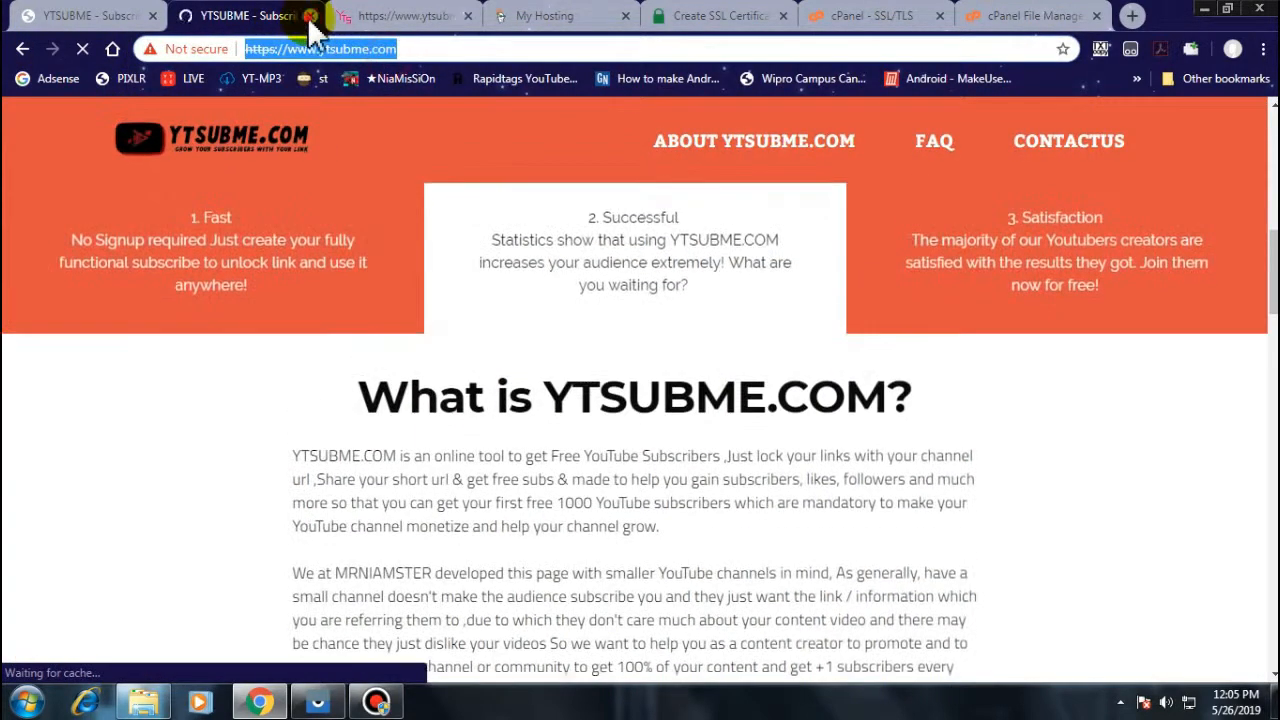
{"action": "left_click", "coordinate": [310, 16]}
{"action": "key", "text": "ctrl+shift+n"}
{"action": "type", "text": "www.ytsubme.com"}
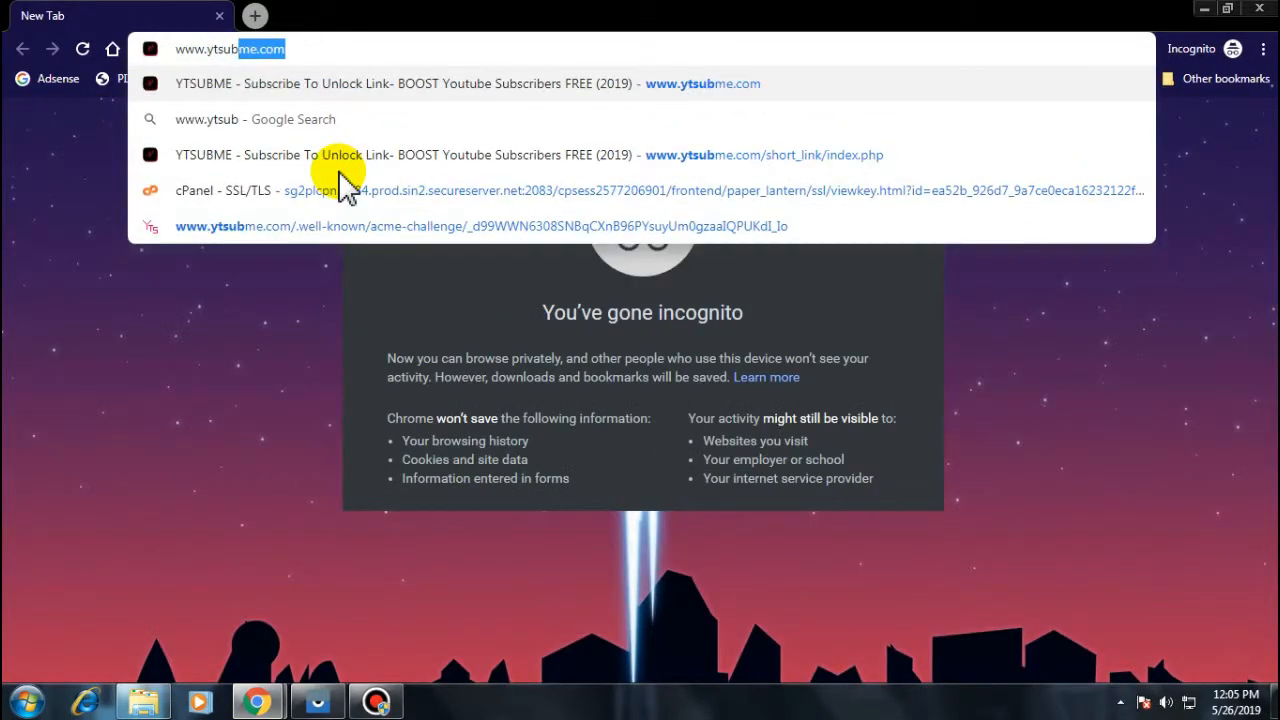
{"action": "key", "text": "Return"}
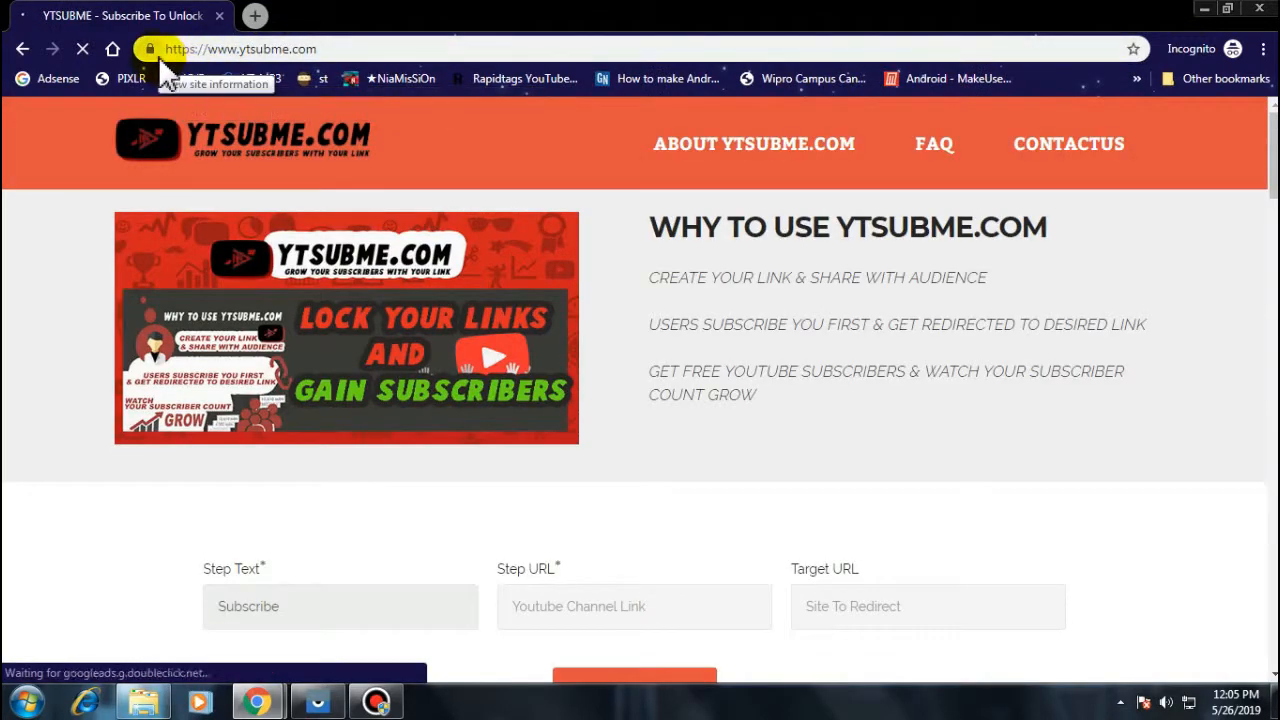
{"action": "left_click", "coordinate": [148, 49]}
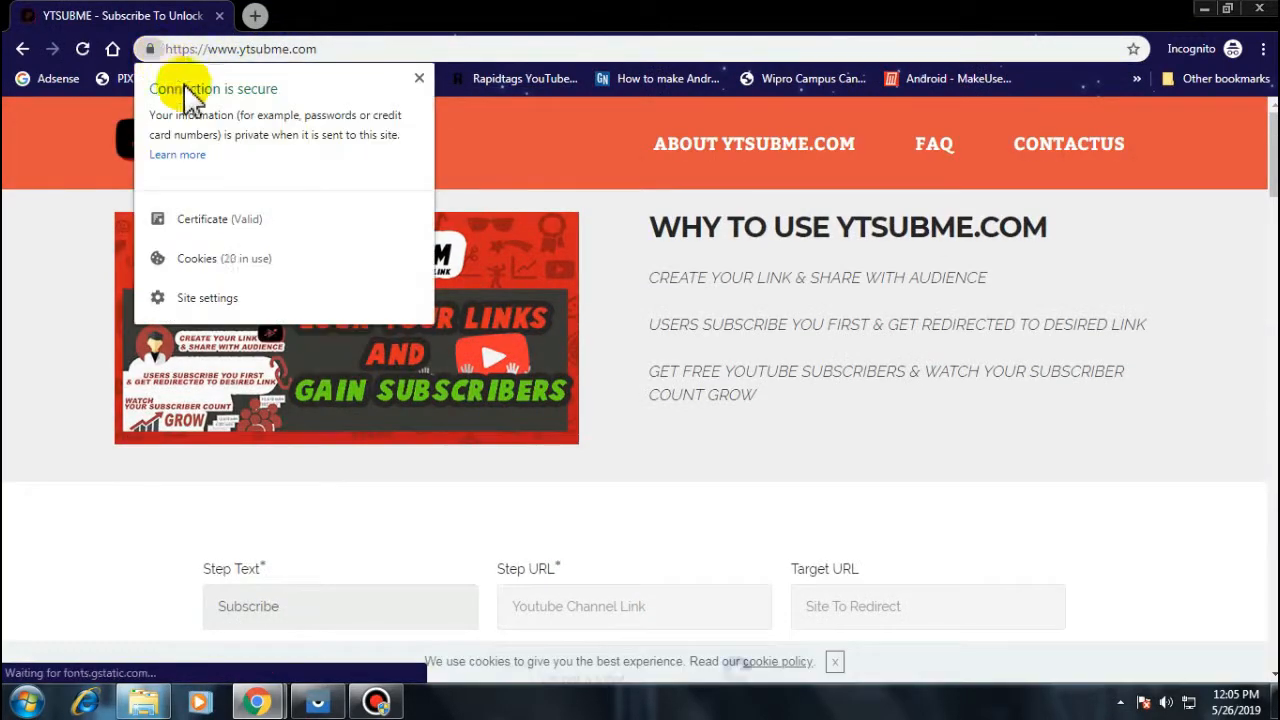
{"action": "left_click", "coordinate": [355, 14]}
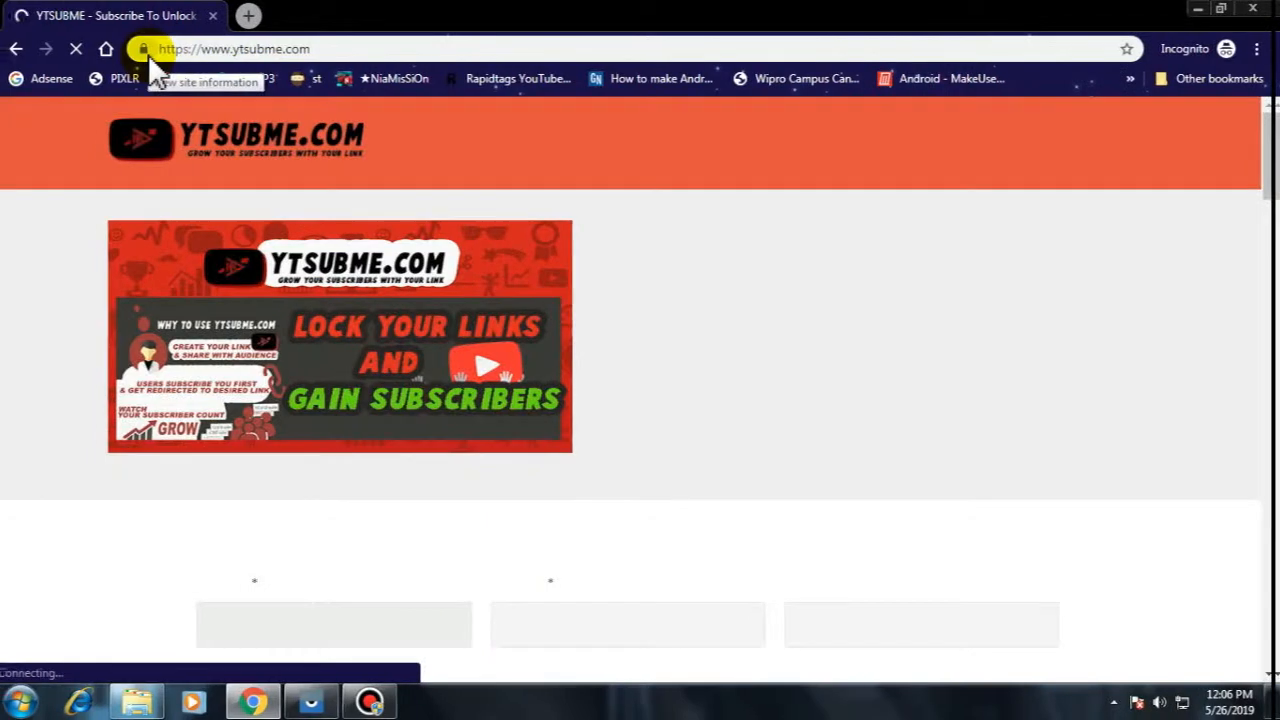
Step: View the site's certificate details, including issuer and validity period, and close the certificate window
{"action": "left_click", "coordinate": [146, 50]}
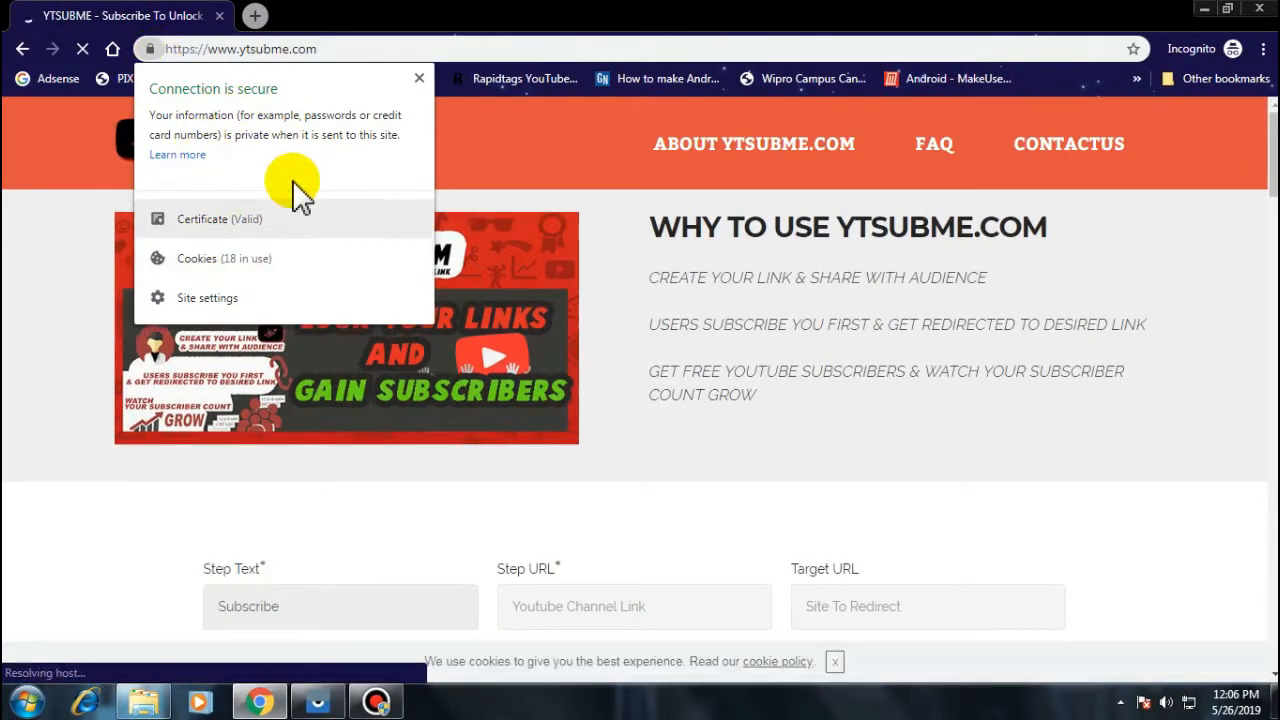
{"action": "left_click", "coordinate": [250, 228]}
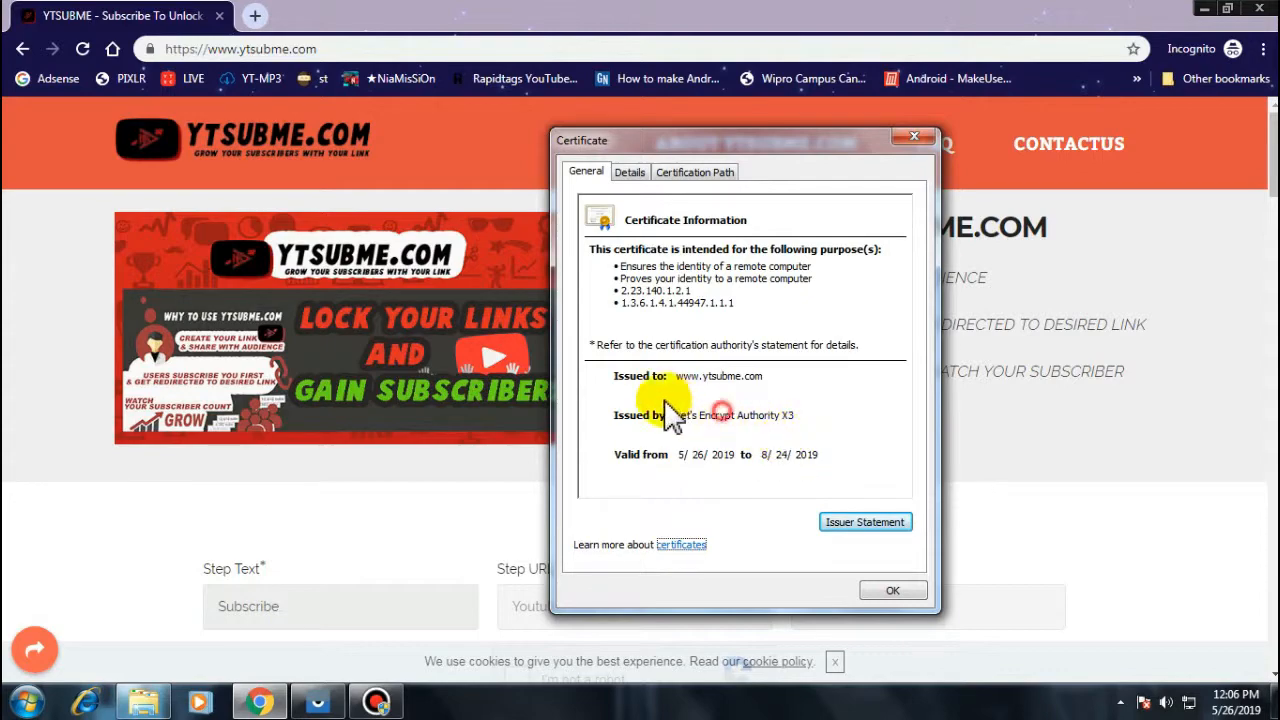
{"action": "left_click", "coordinate": [888, 595]}
Step: Return to a regular browser window and load the GoDaddy My Hosting cPanel account page in a new tab
{"action": "left_click", "coordinate": [287, 703]}
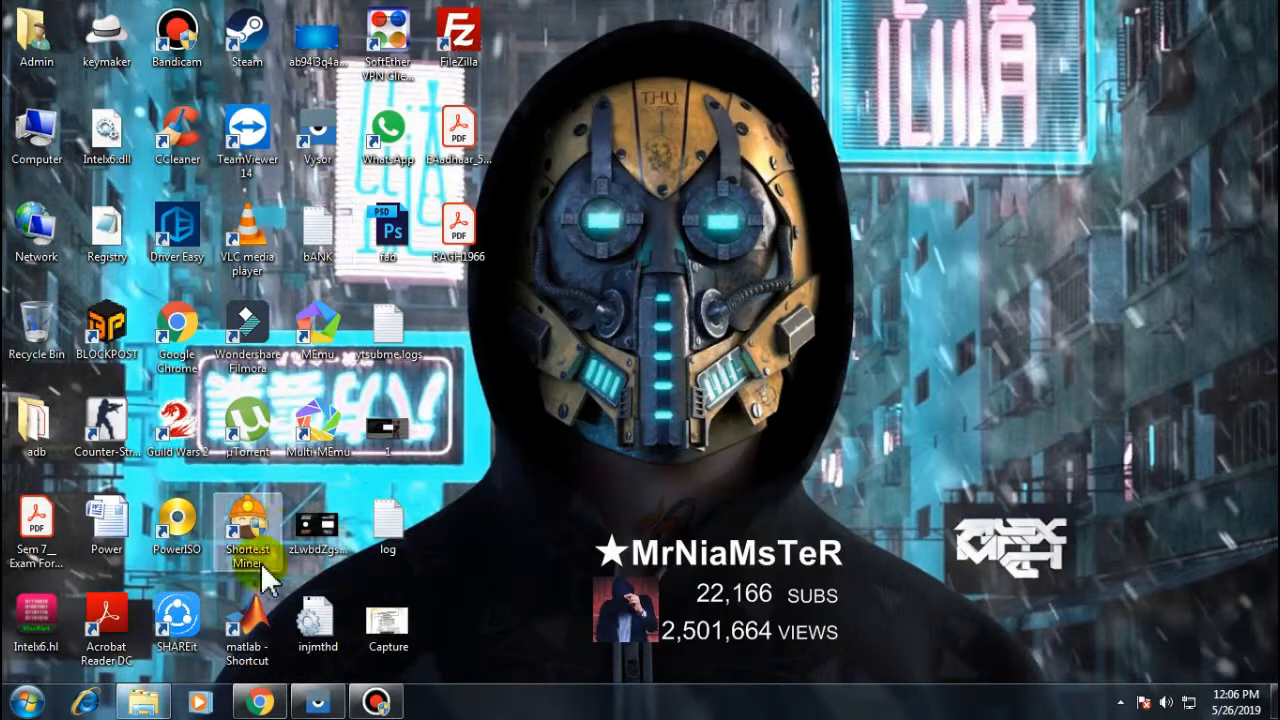
{"action": "left_click", "coordinate": [293, 695]}
{"action": "left_click", "coordinate": [281, 692]}
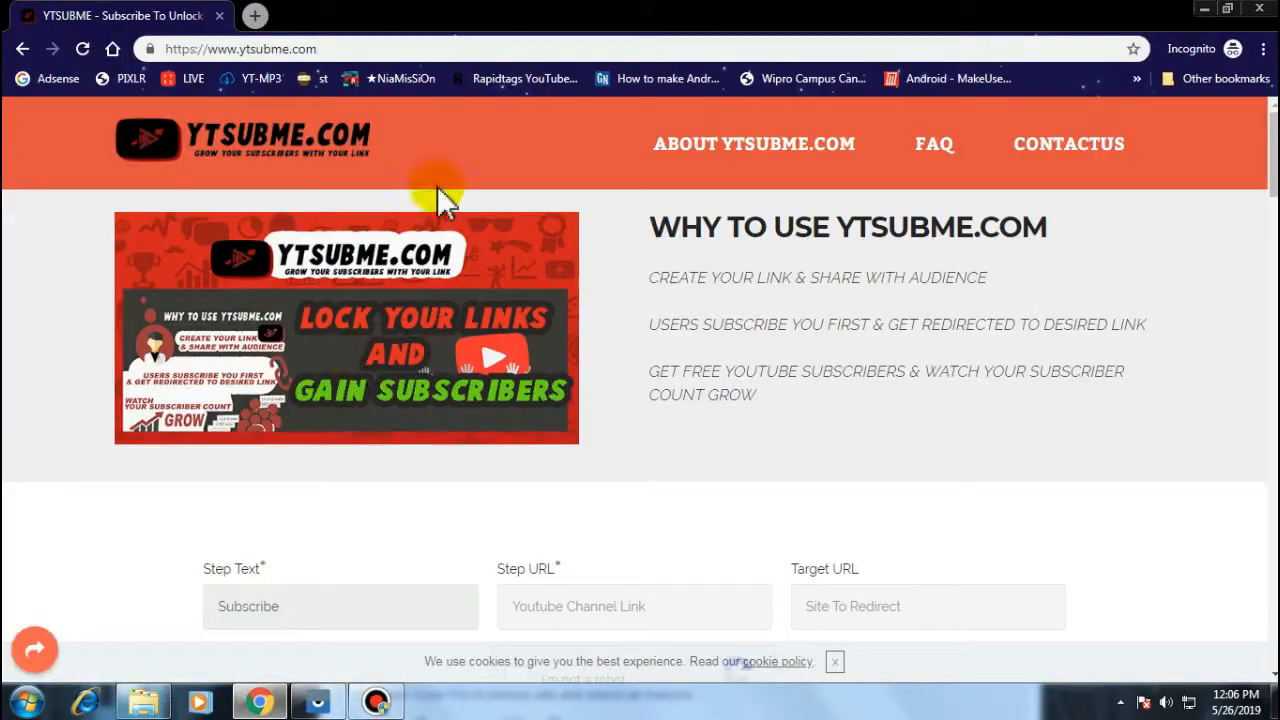
{"action": "left_click", "coordinate": [255, 16]}
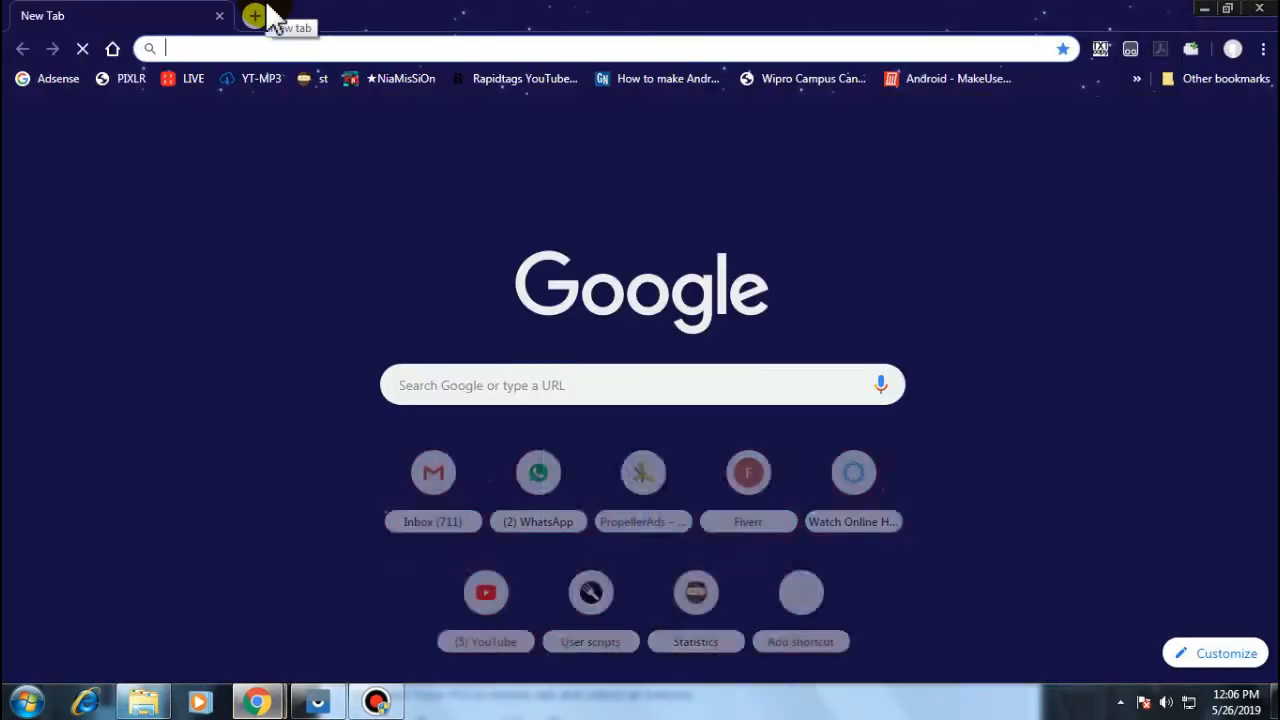
{"action": "type", "text": "cp"}
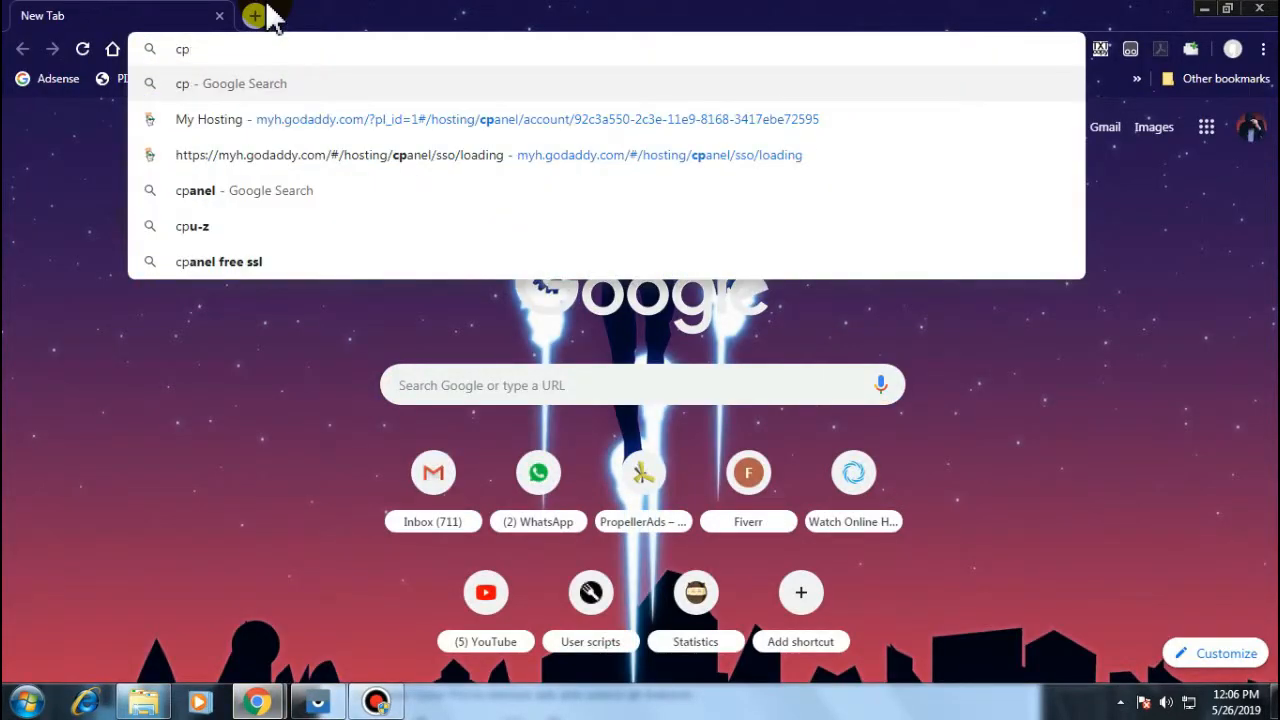
{"action": "key", "text": "Down"}
{"action": "key", "text": "Return"}
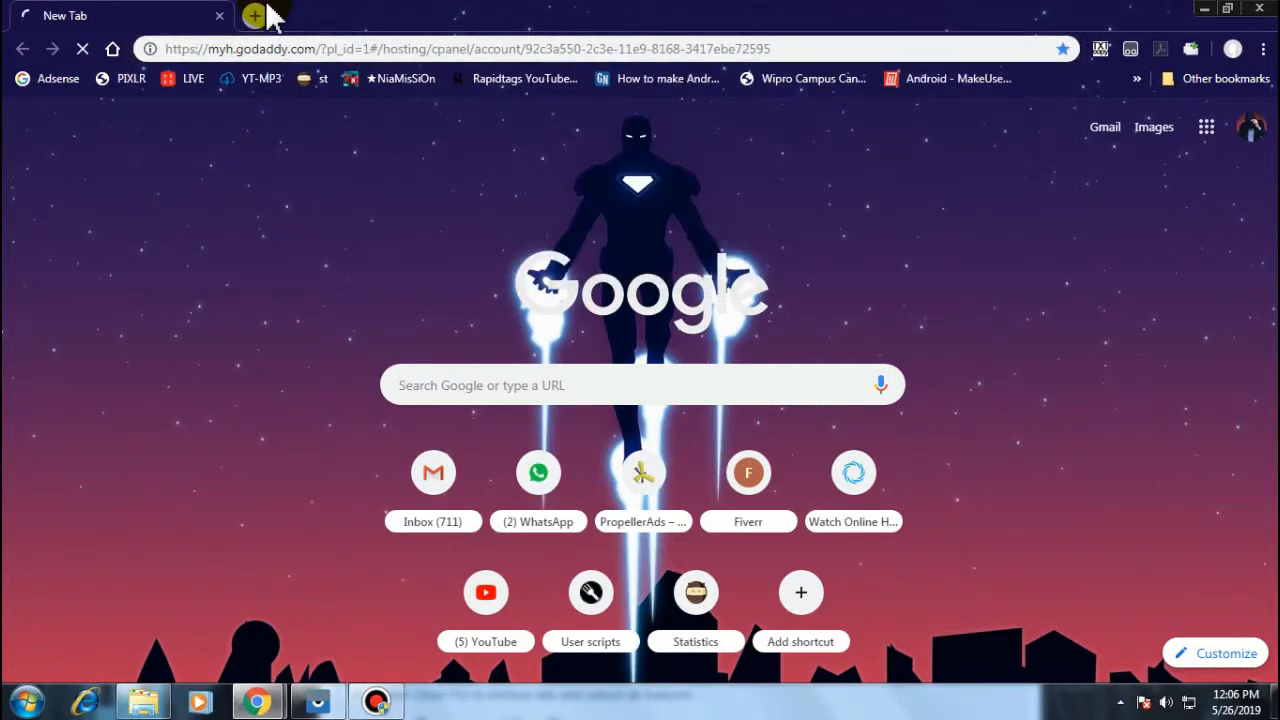